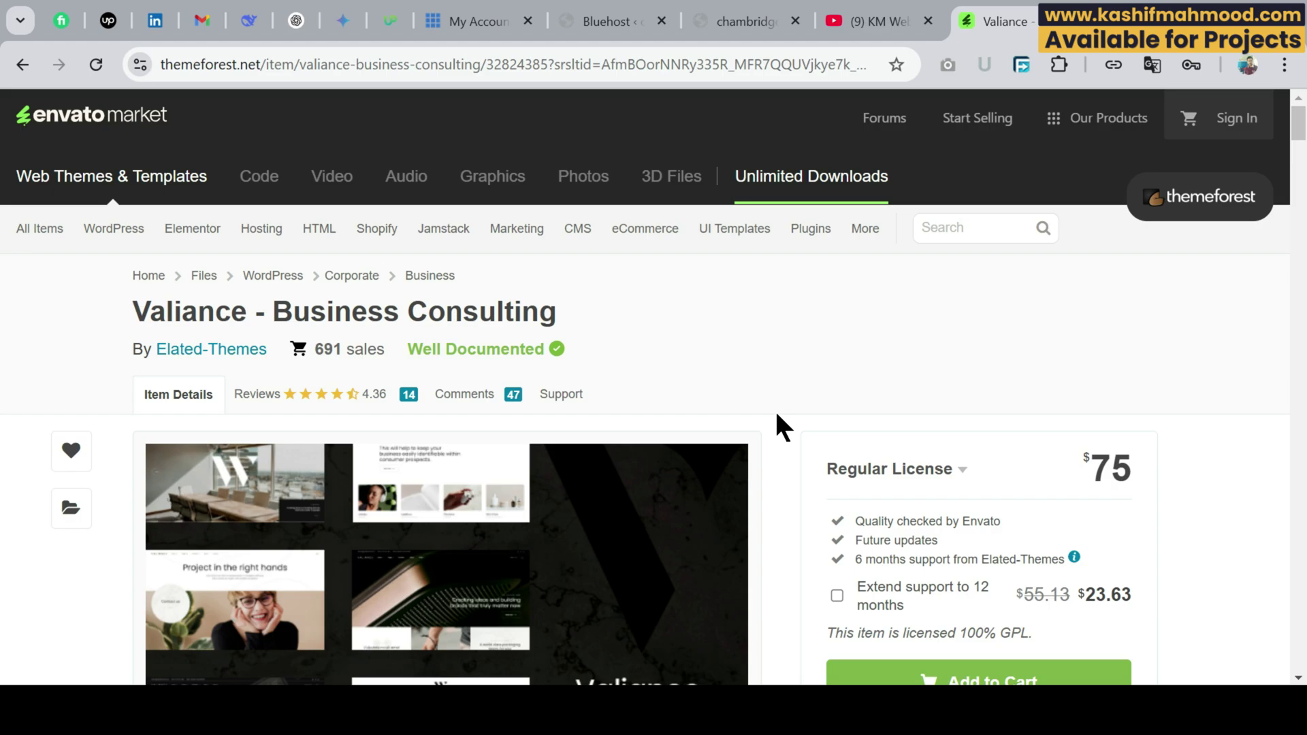
Look through the Valiance - Business Consulting theme page on ThemeForest, including its demo layouts, compatibility details and description.
scroll(776, 371, "down", 2)
scroll(770, 379, "up", 1)
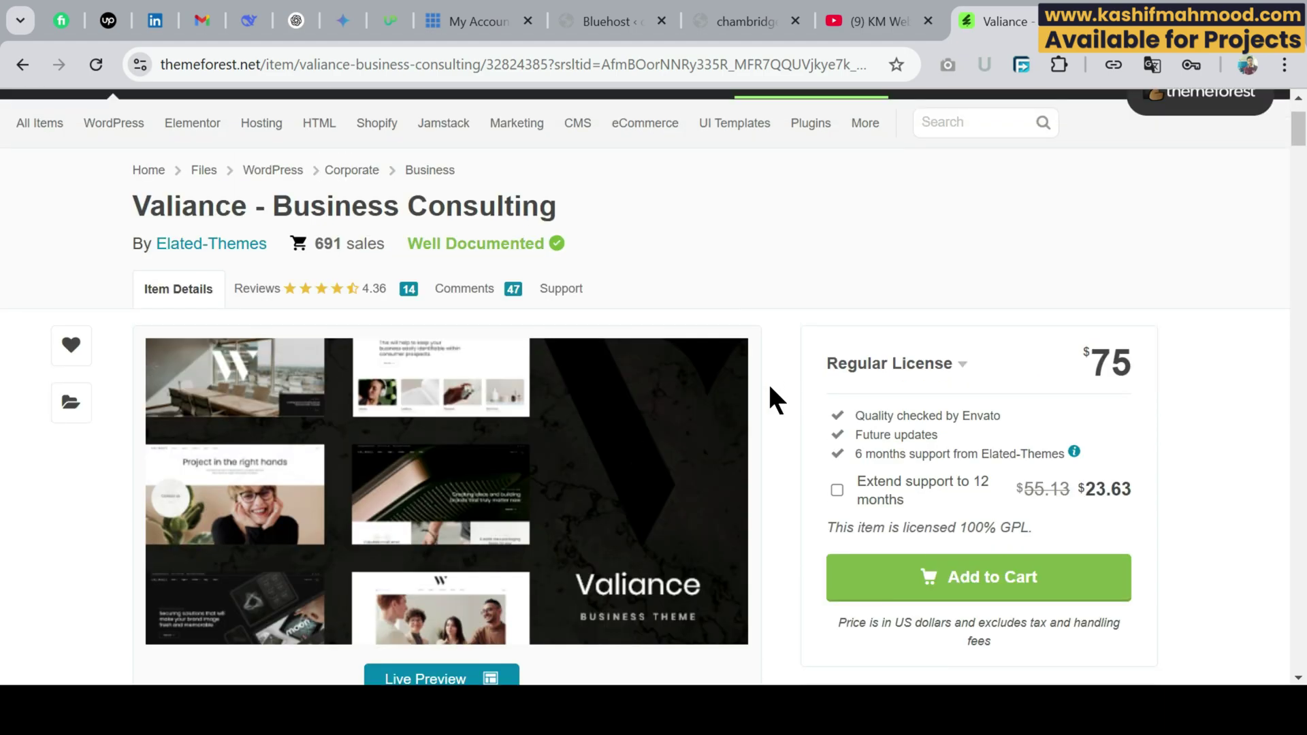
scroll(782, 395, "up", 1)
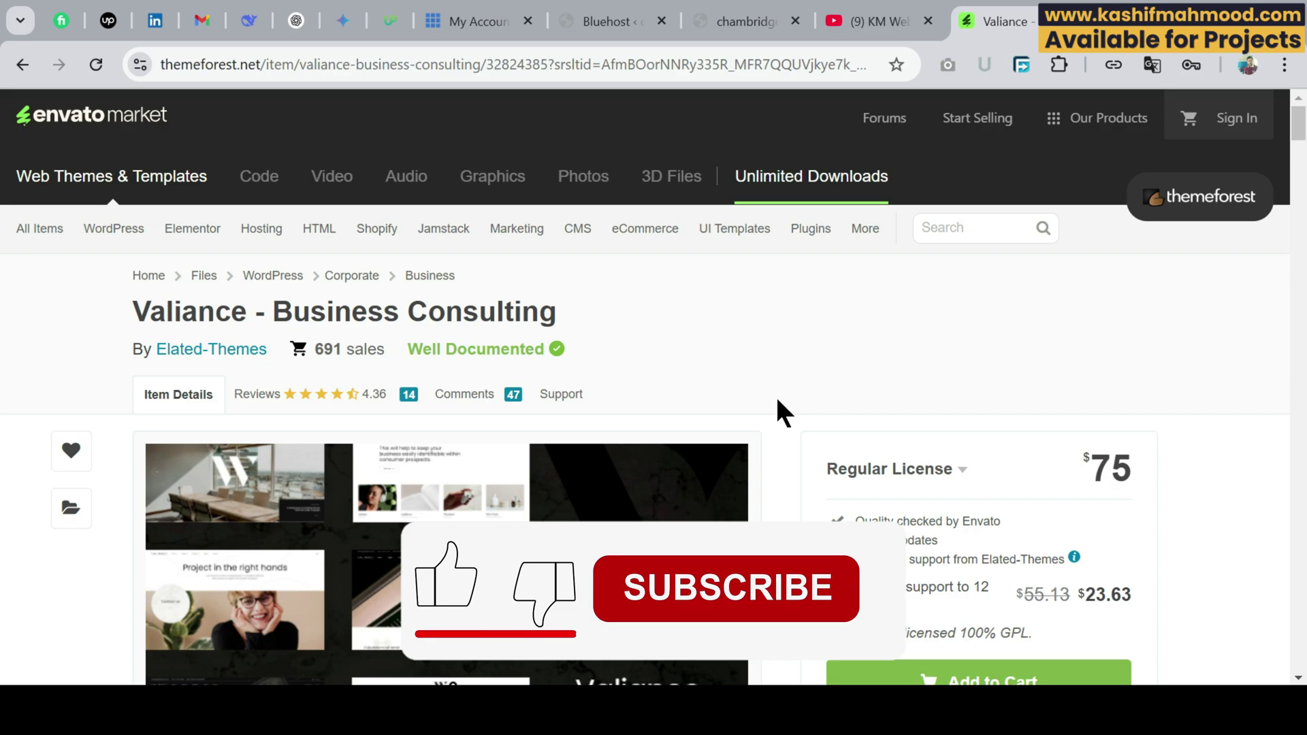
scroll(778, 401, "down", 10)
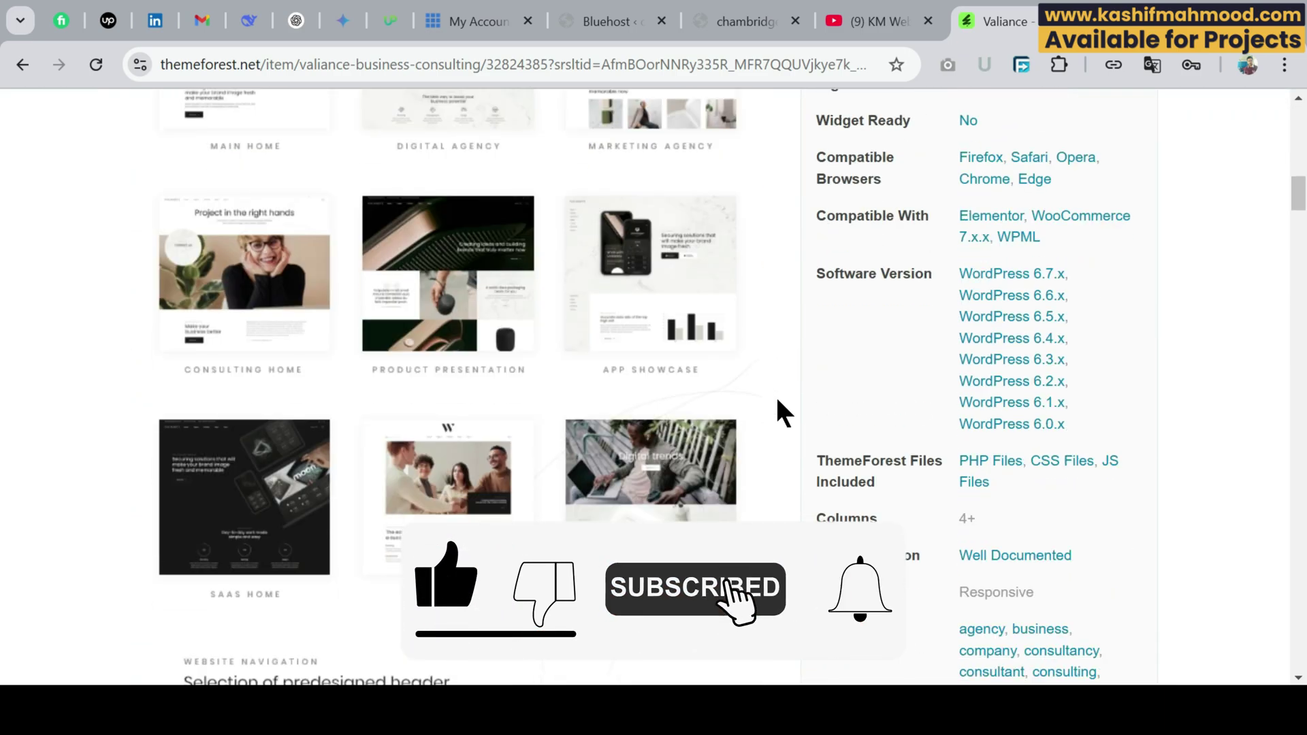
scroll(777, 401, "down", 15)
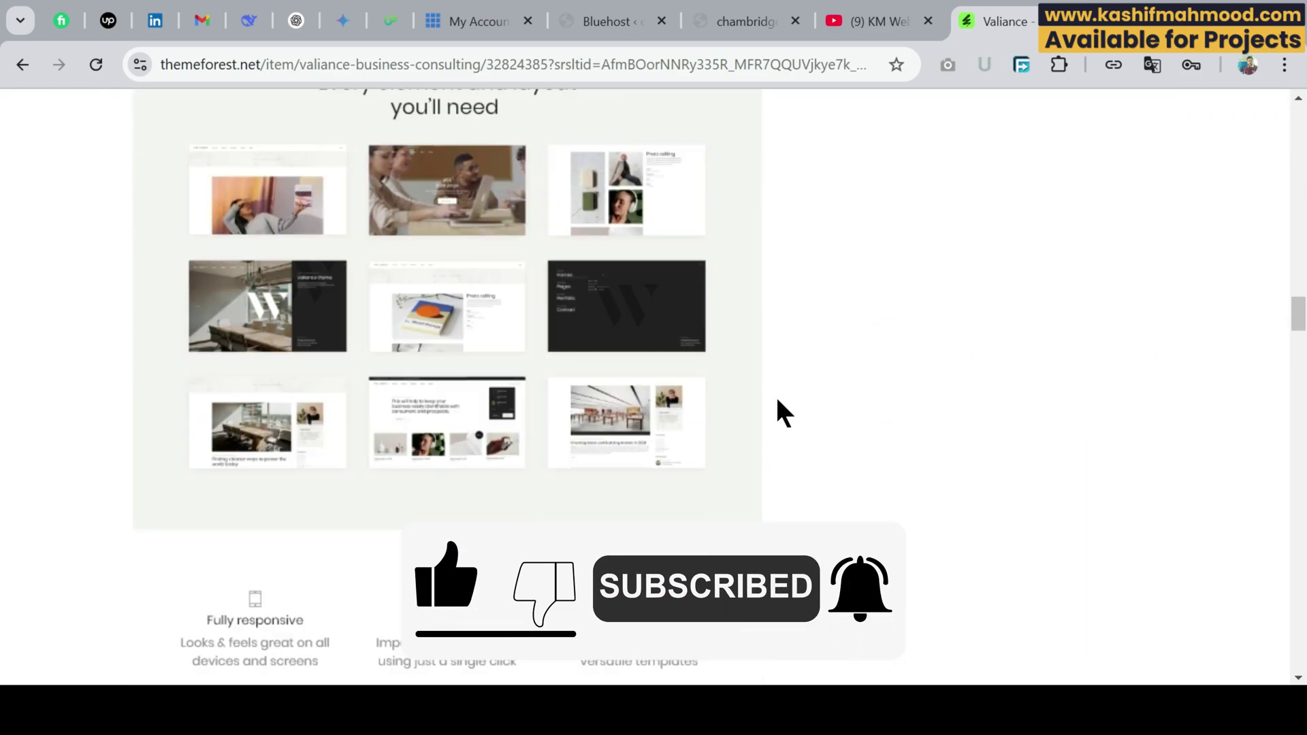
scroll(777, 401, "down", 12)
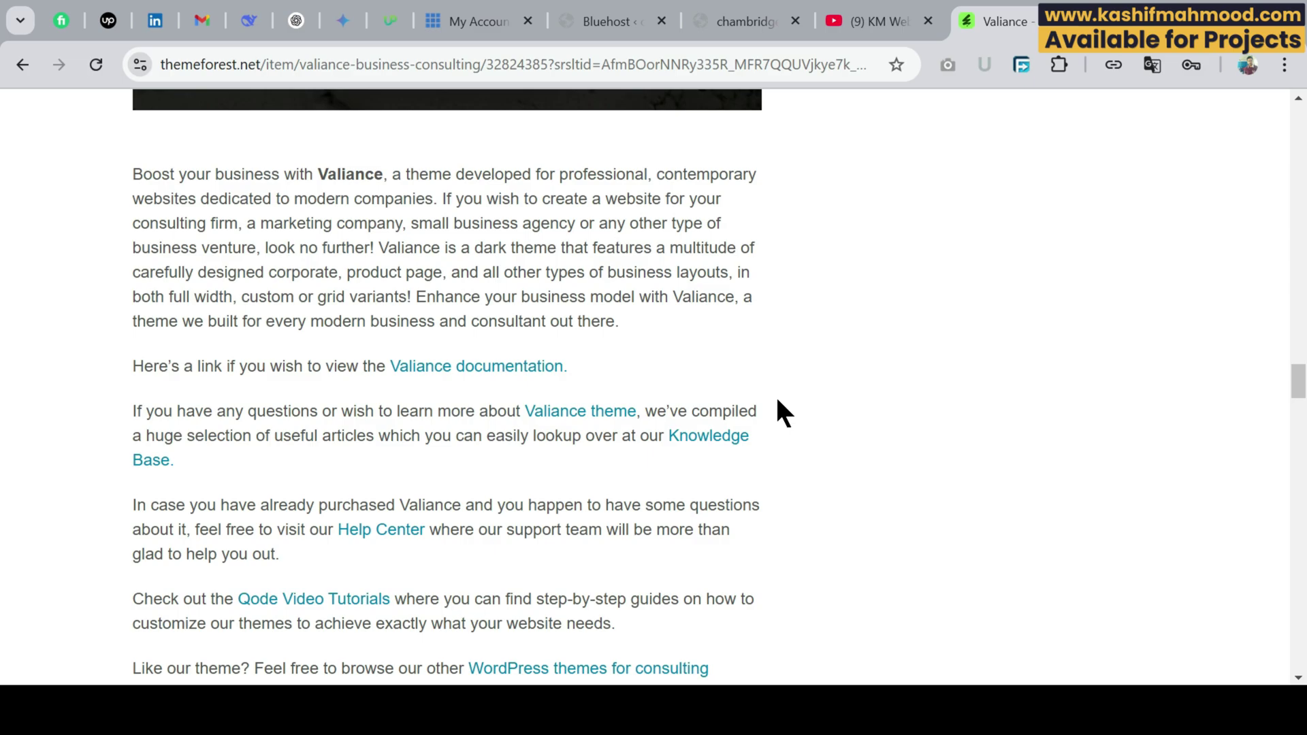
scroll(777, 401, "up", 2)
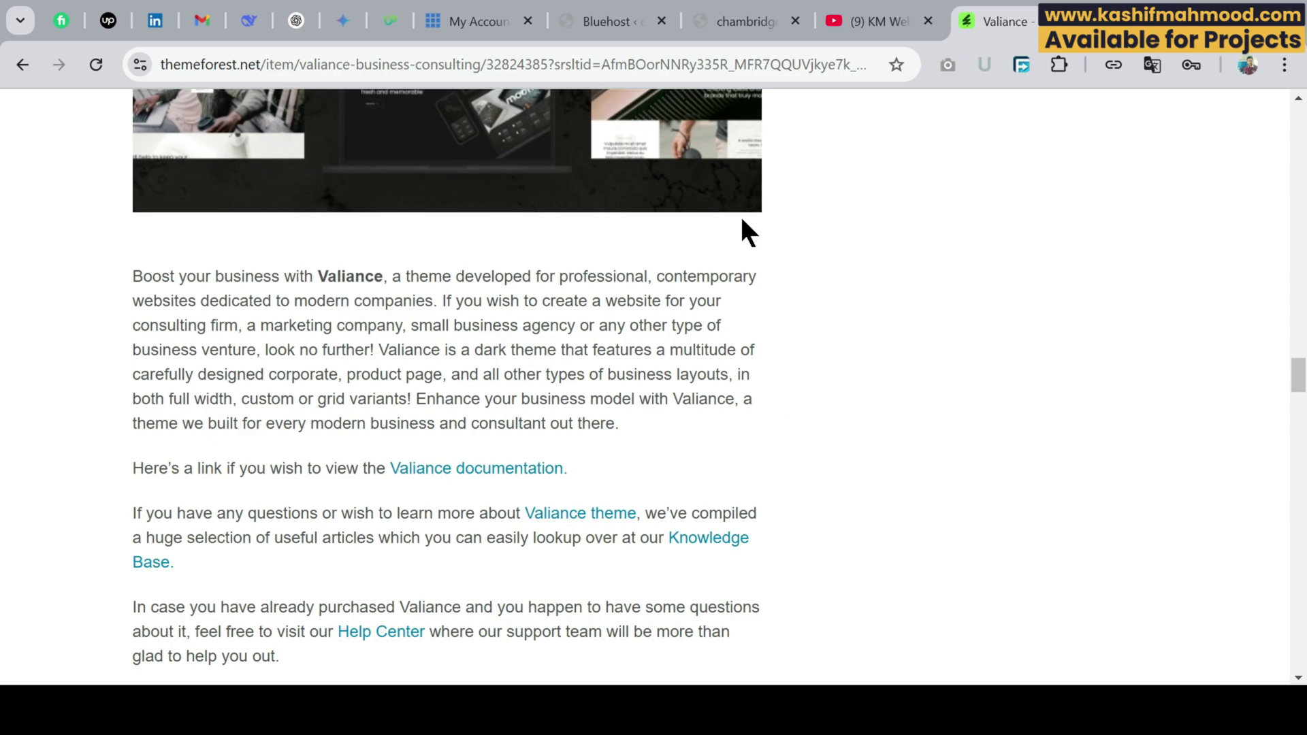
Go to the chambridgeproject.com WordPress dashboard and open the page for uploading a theme.
left_click(730, 20)
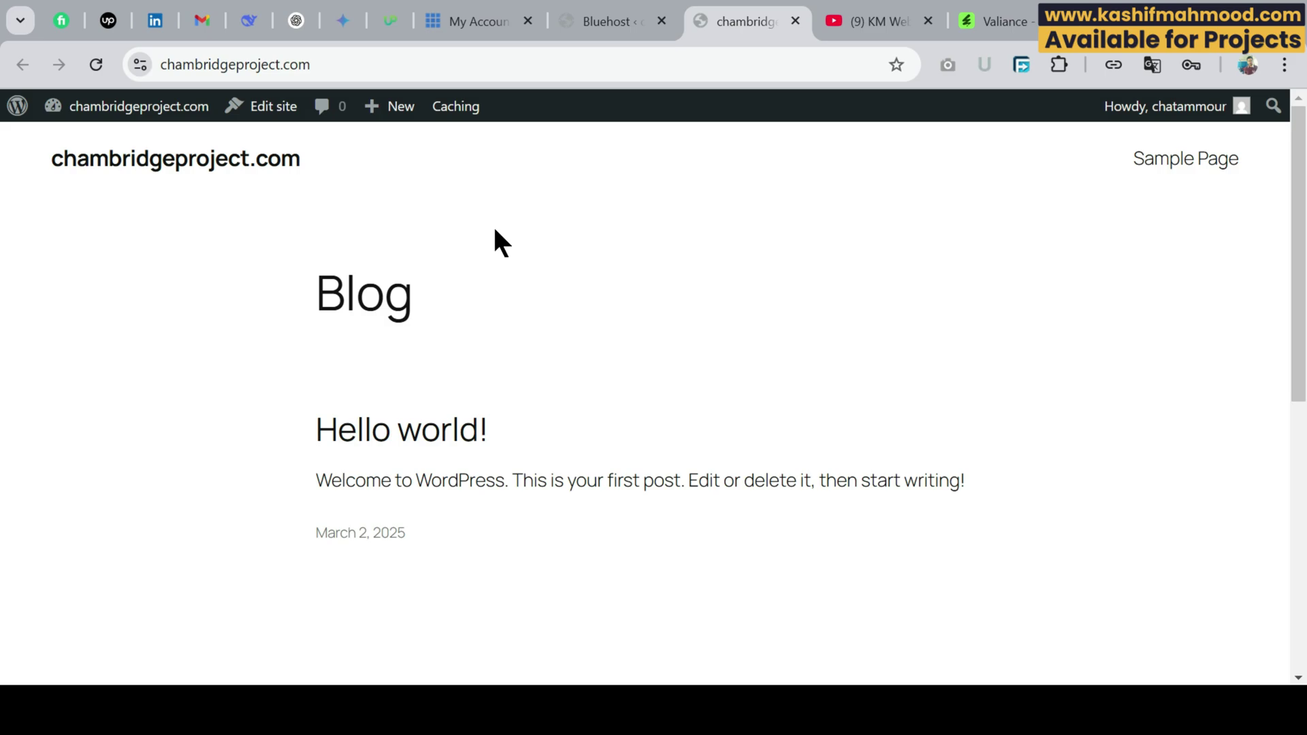
mouse_move(123, 109)
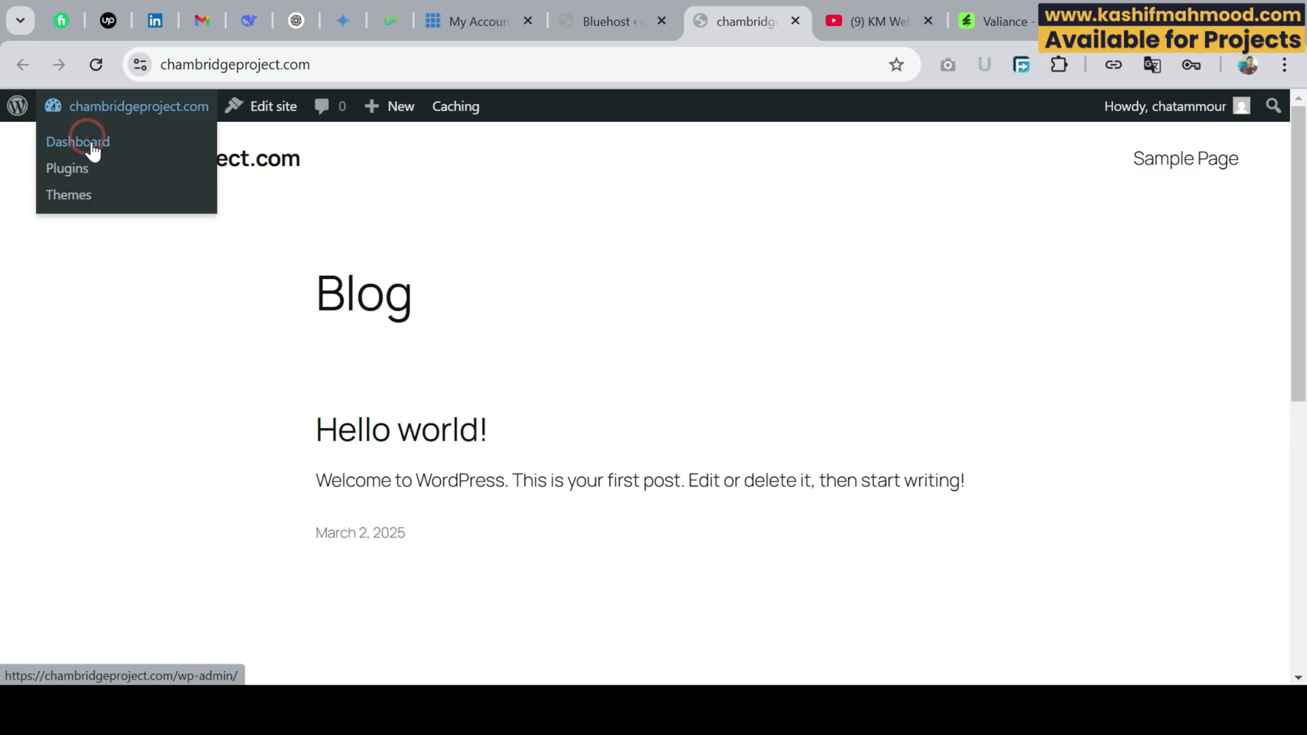
left_click(90, 140)
mouse_move(106, 459)
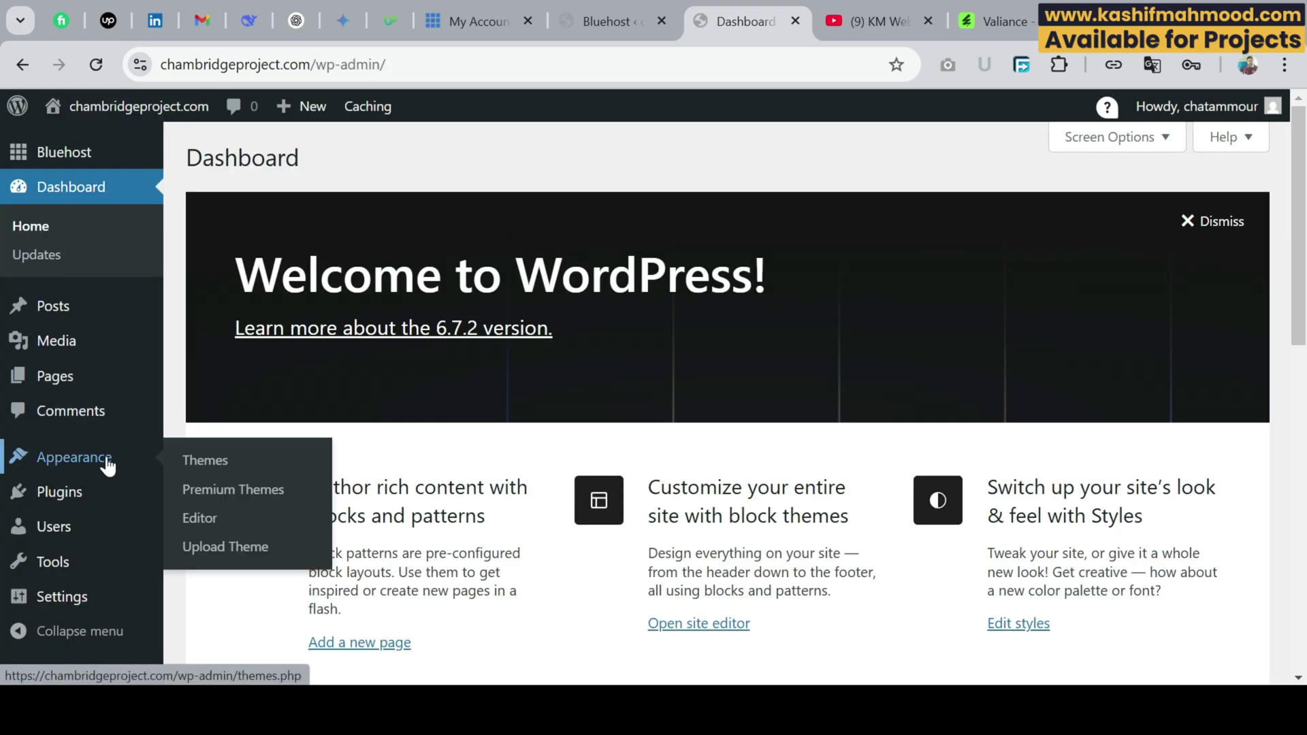
left_click(218, 461)
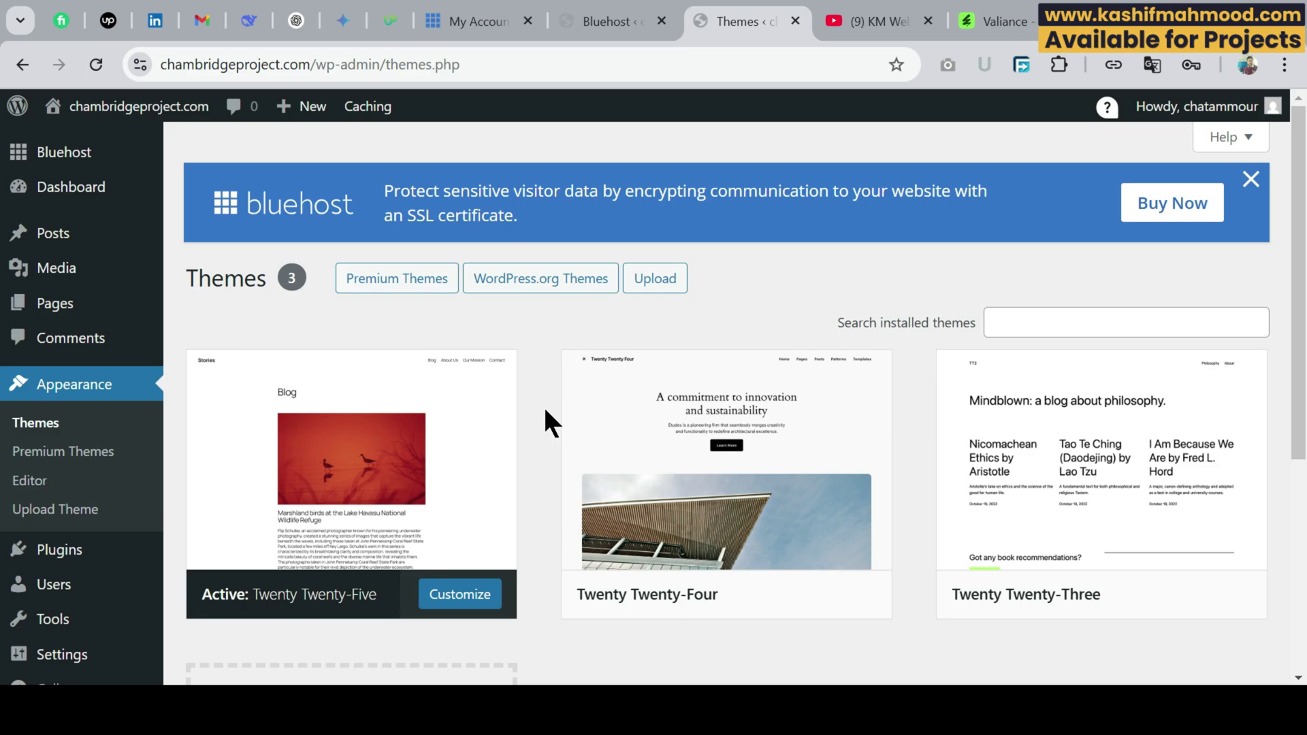
left_click(664, 283)
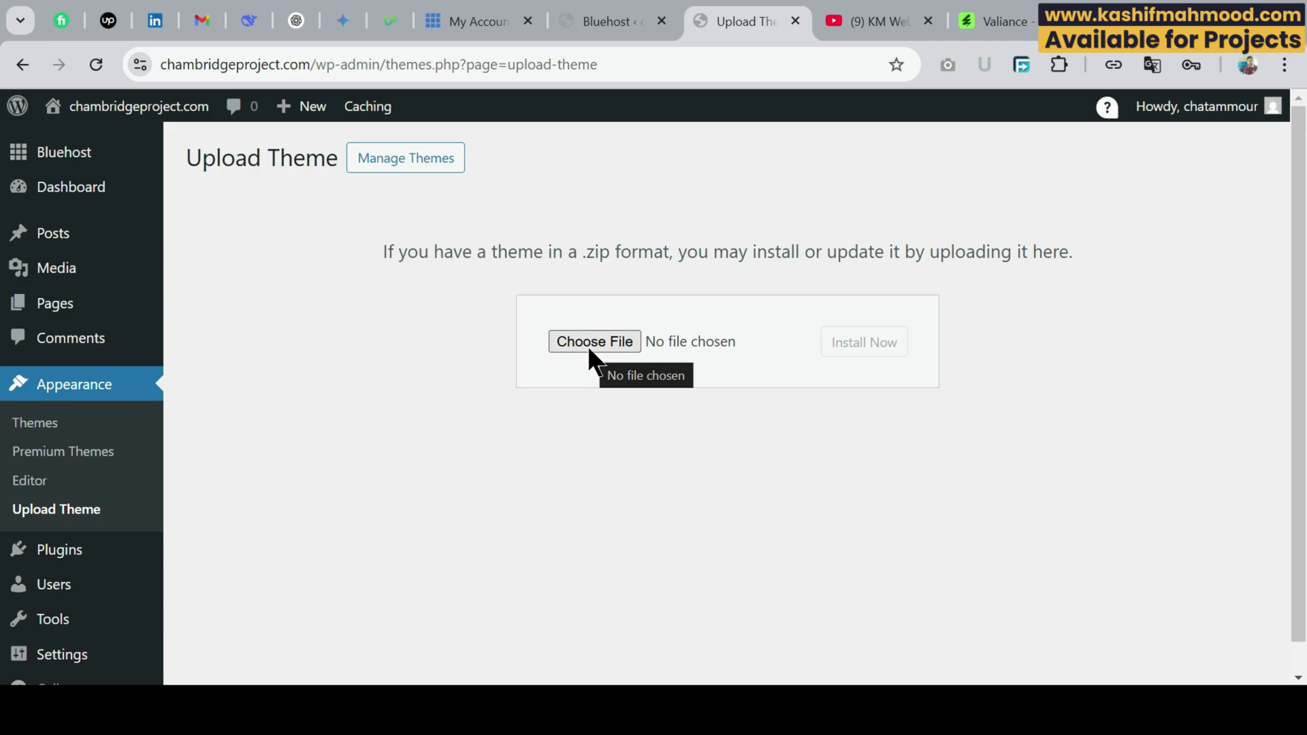
left_click(586, 346)
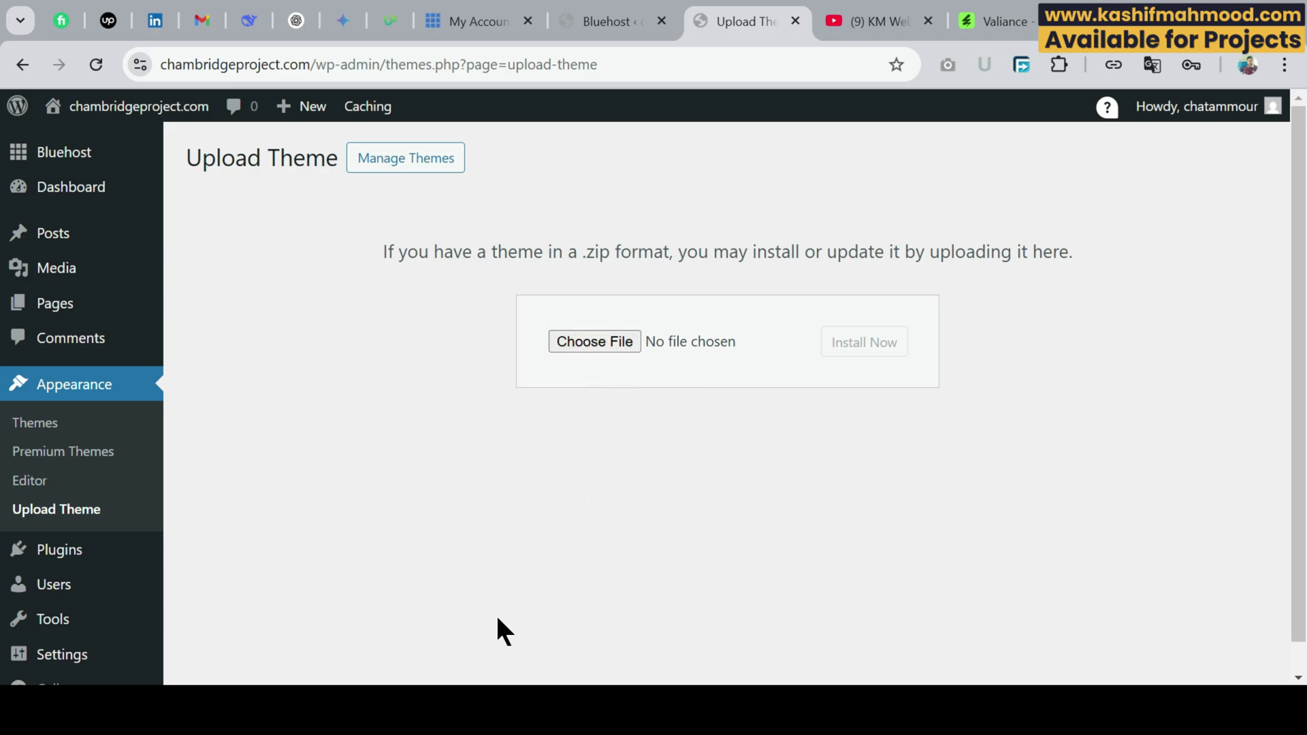
In File Explorer, extract themeforest-AWDmxxFG-valiance-business-consulting.zip with WinRAR into its own folder and open that folder.
left_click(479, 681)
left_click(384, 485)
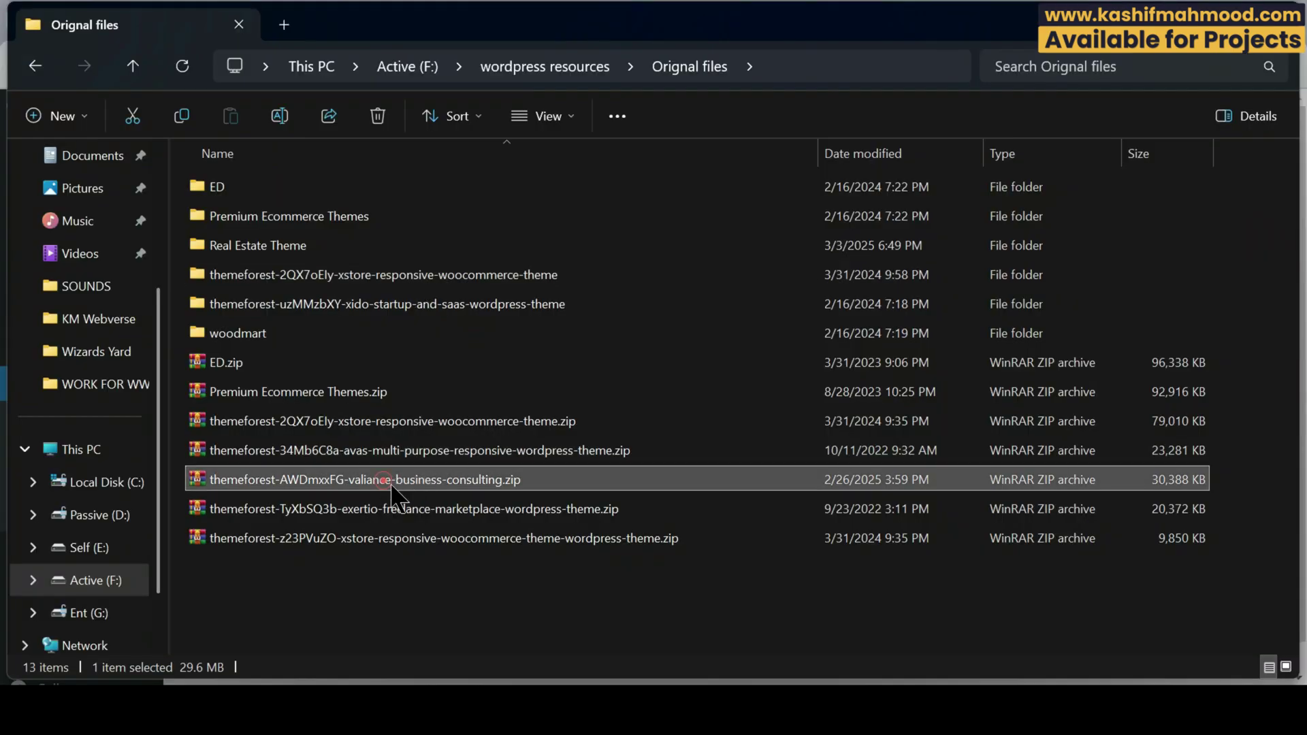
right_click(453, 485)
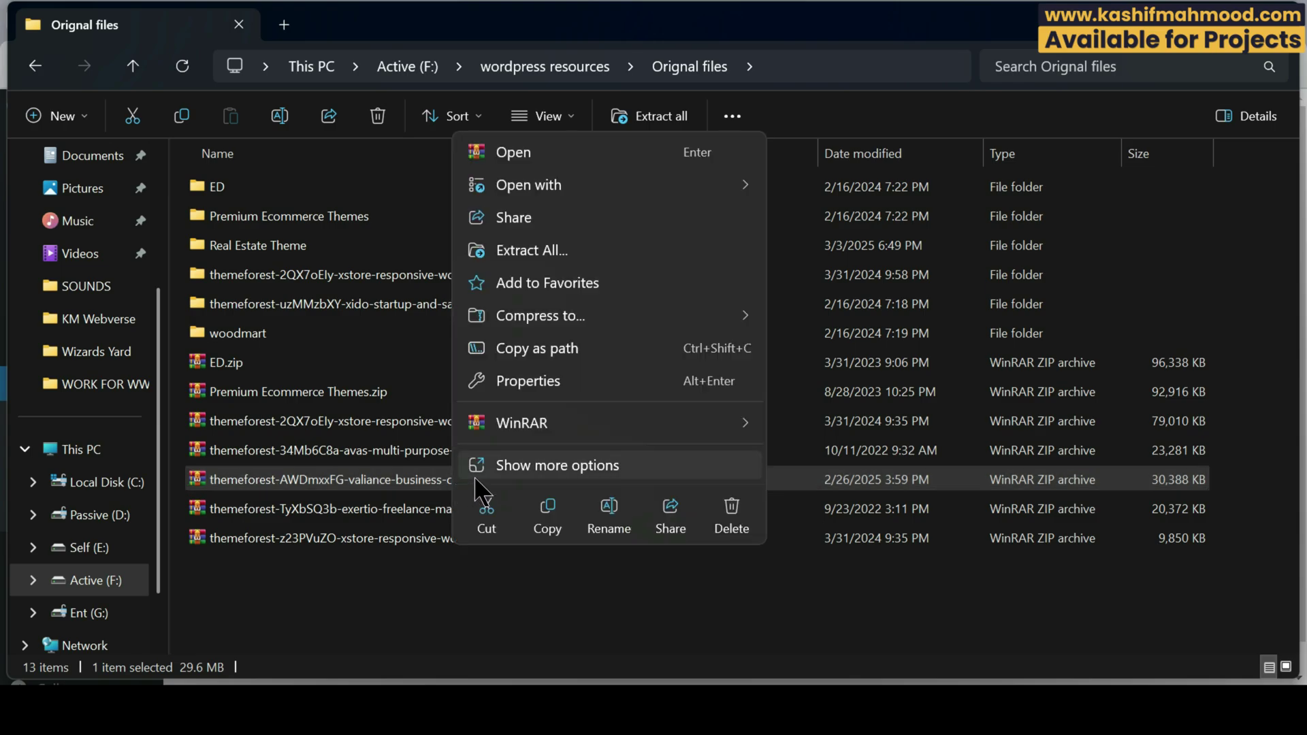
left_click(493, 467)
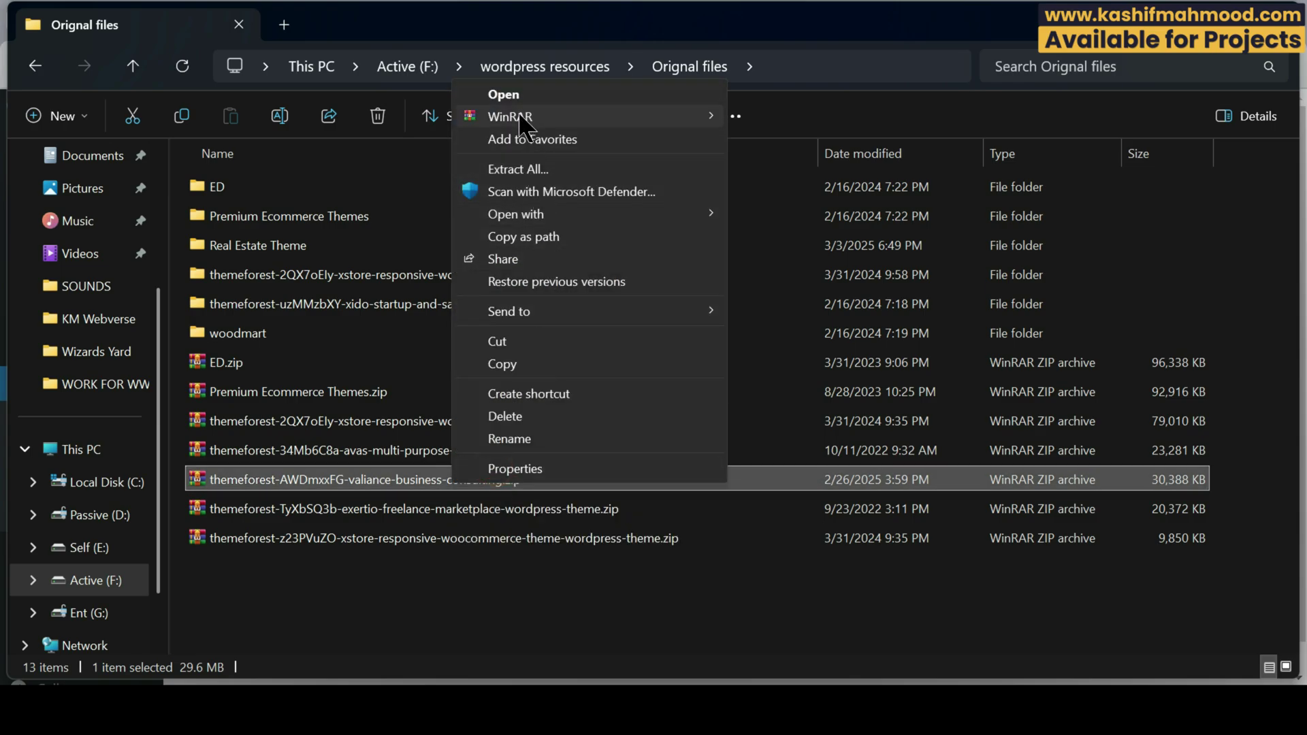
mouse_move(525, 117)
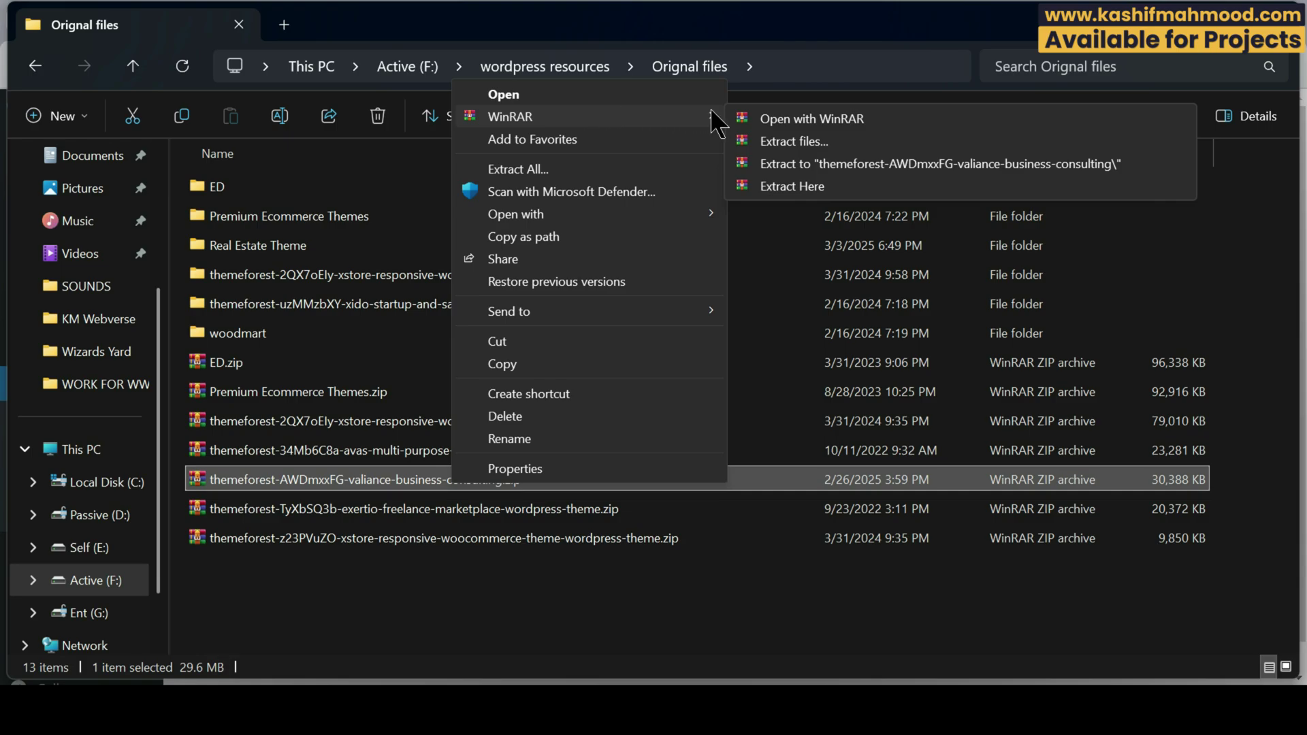
left_click(795, 141)
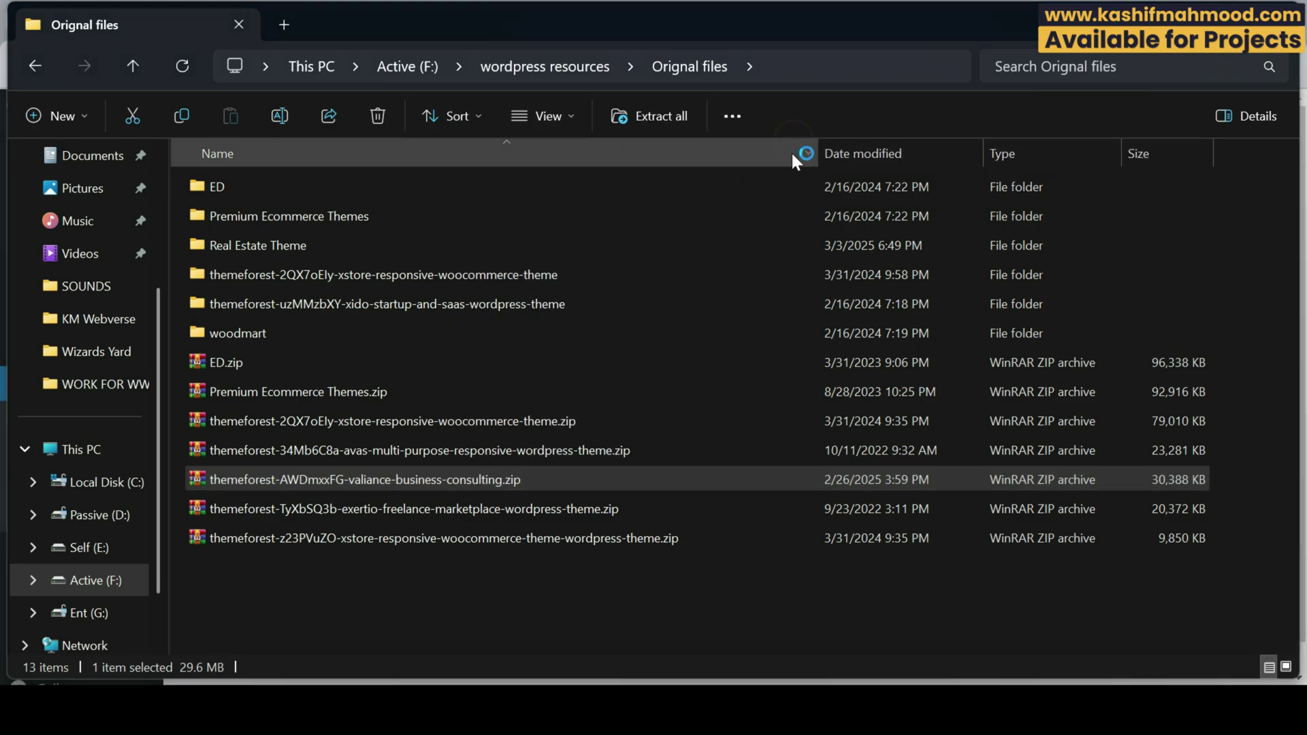
key("Return")
double_click(431, 571)
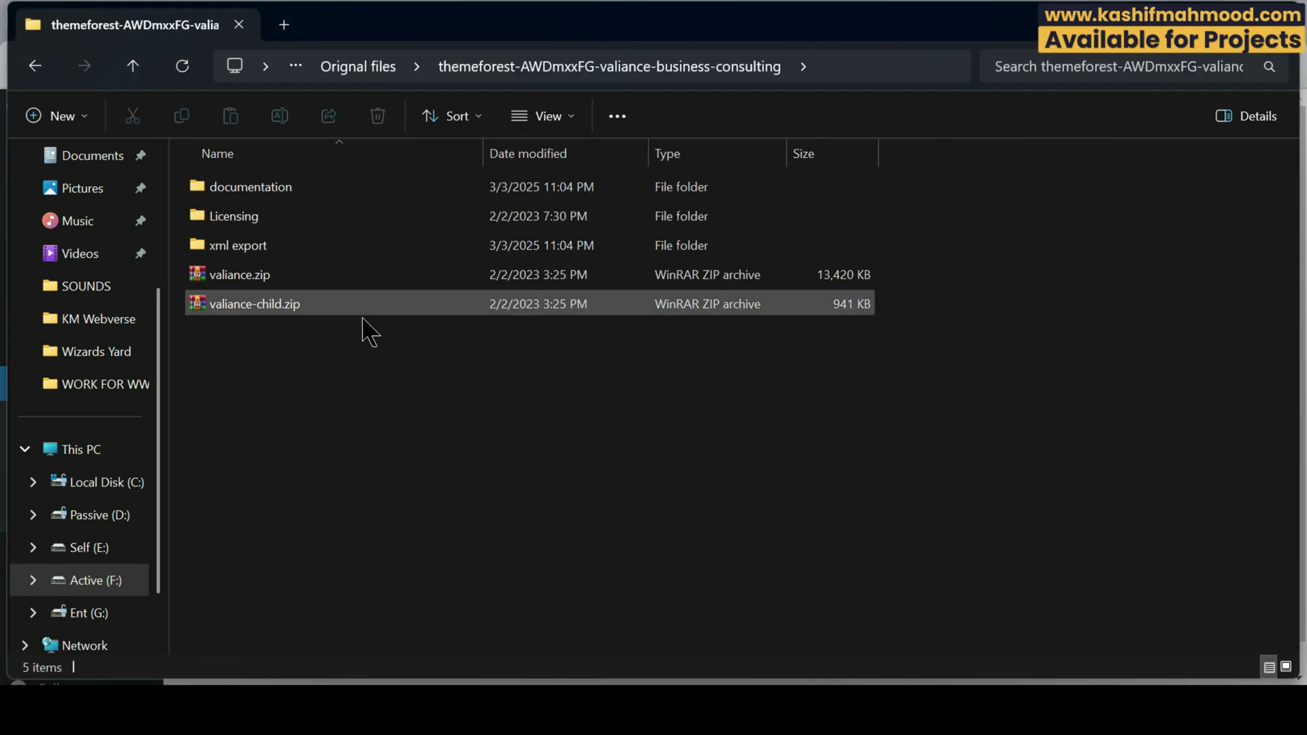
Examine the parent and child theme archives, valiance.zip and valiance-child.zip, in the extracted folder.
left_click_drag(330, 333, 264, 278)
left_click(315, 350)
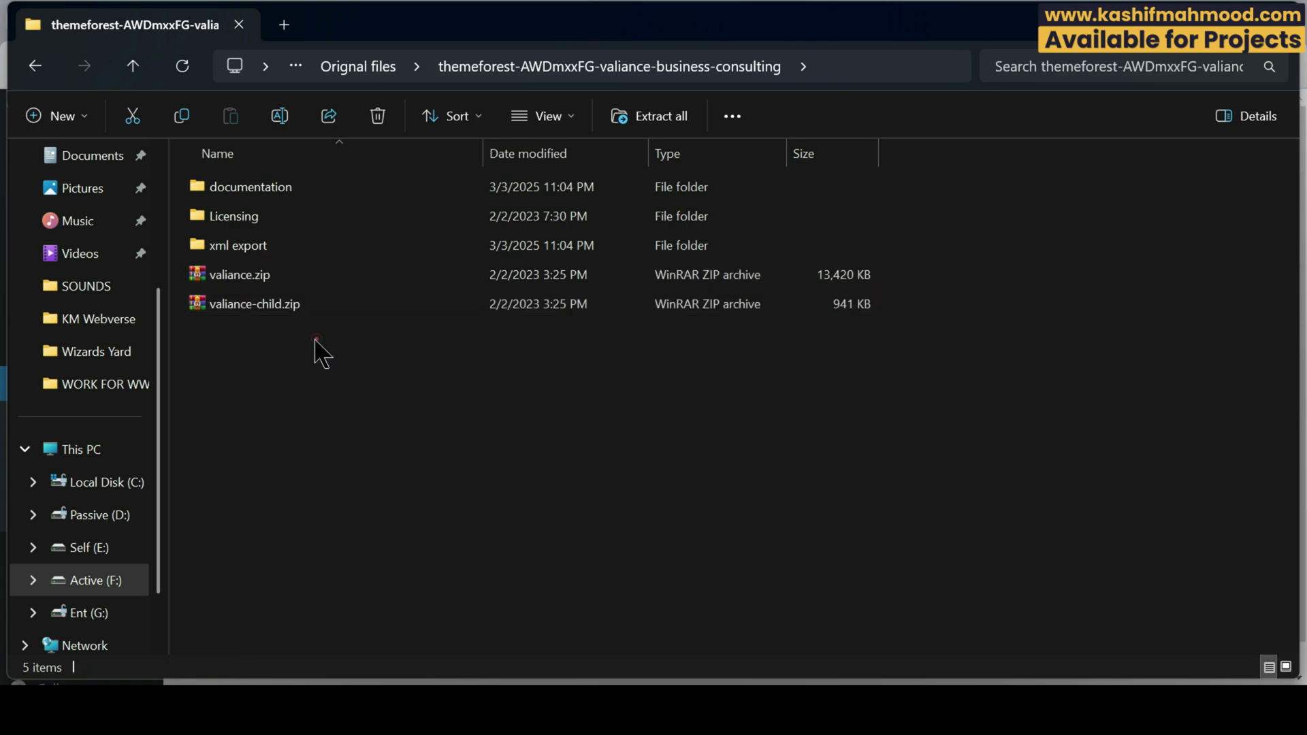
left_click(299, 301)
left_click(279, 276)
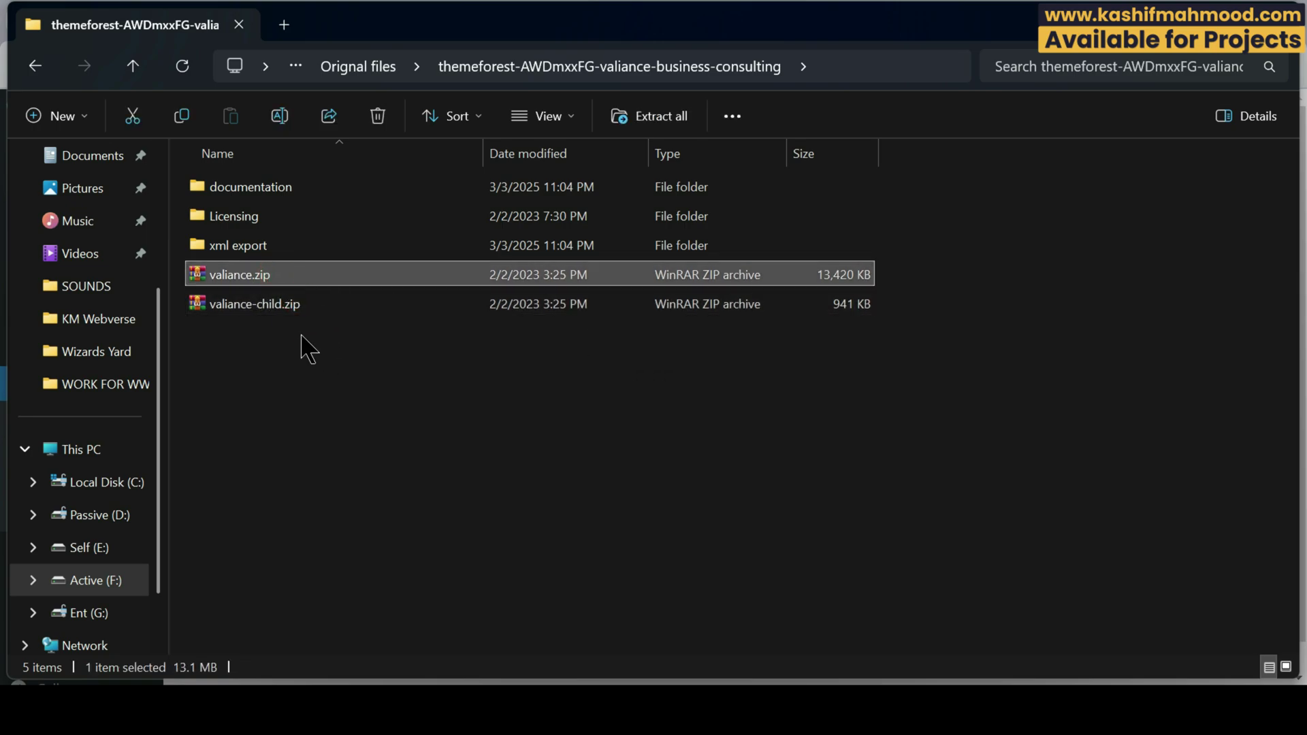
left_click(288, 304)
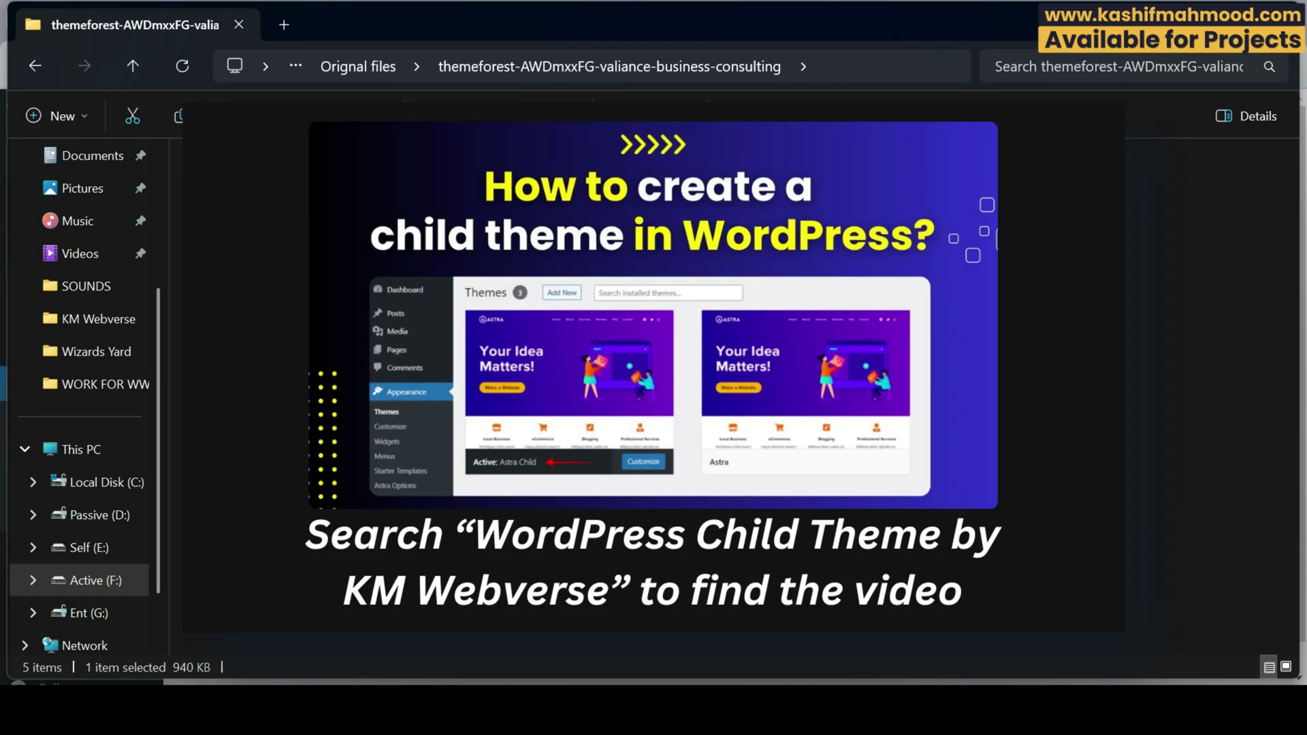
Back in the browser, upload valiance.zip as a theme, install it and activate it.
left_click(505, 681)
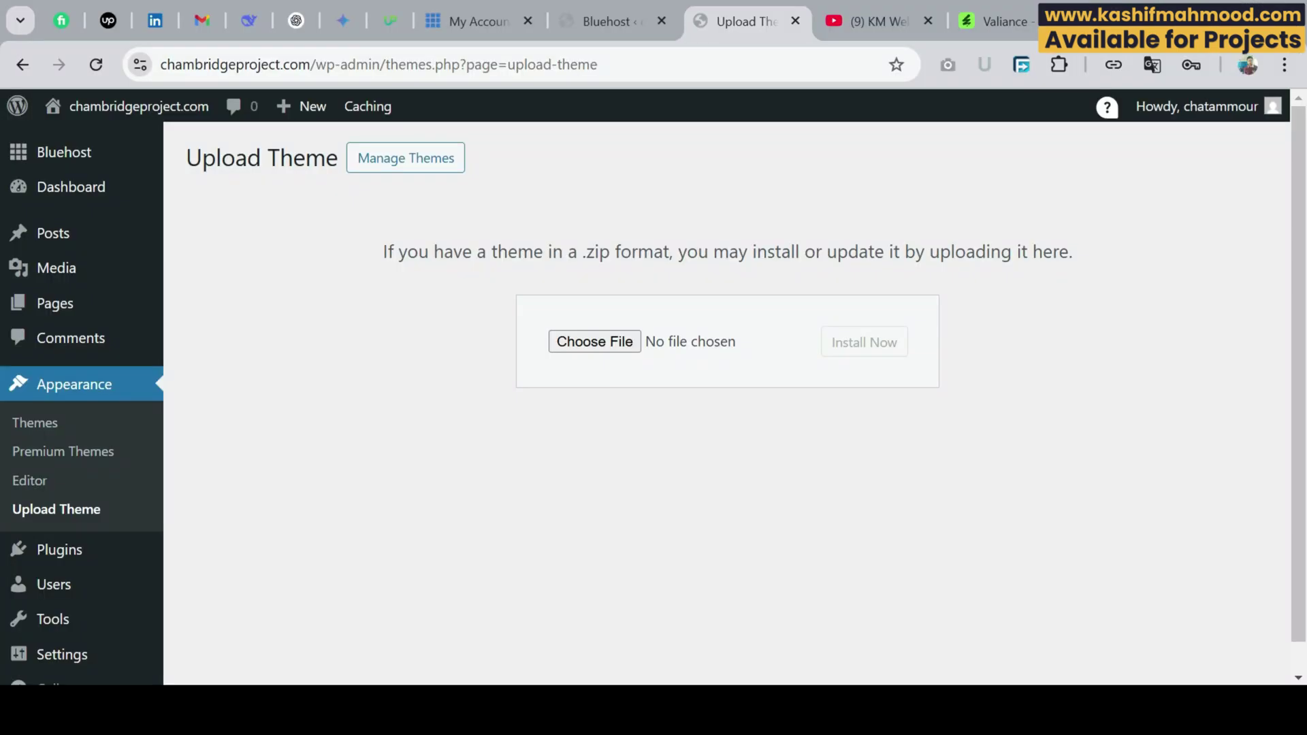
left_click(606, 343)
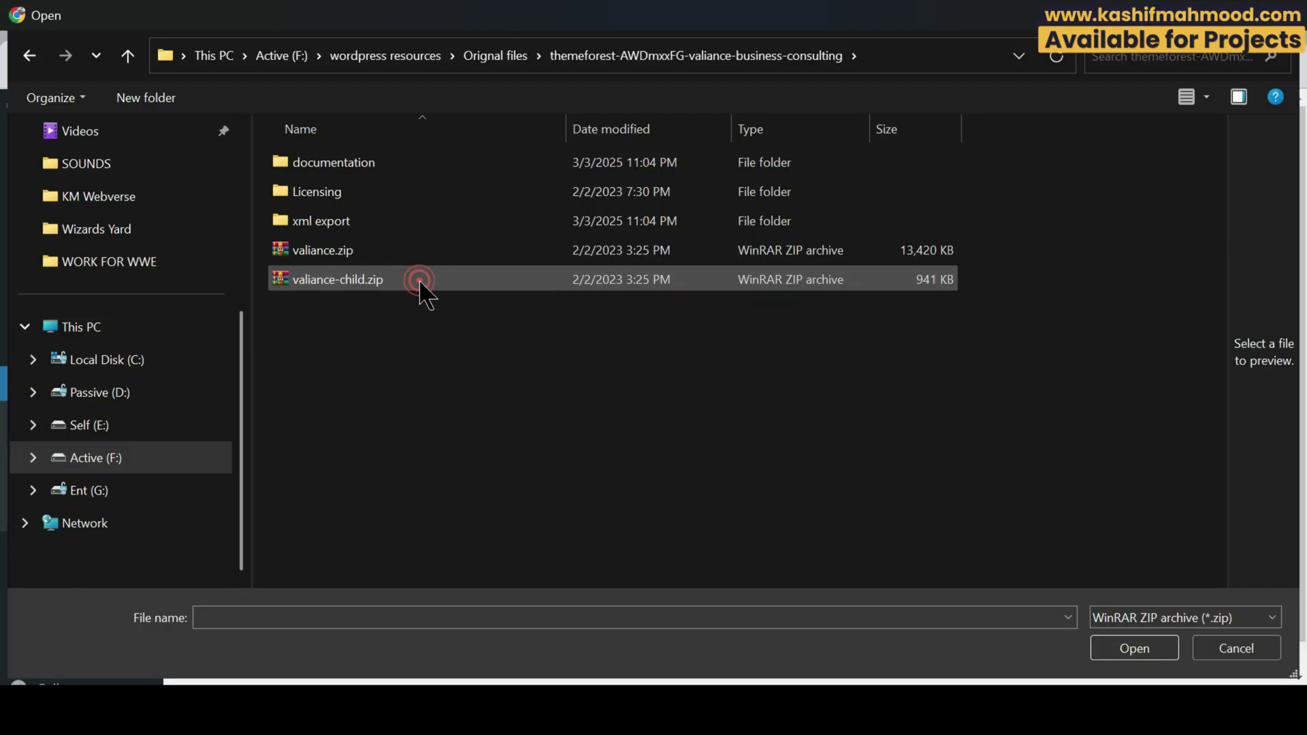
double_click(387, 251)
left_click(855, 349)
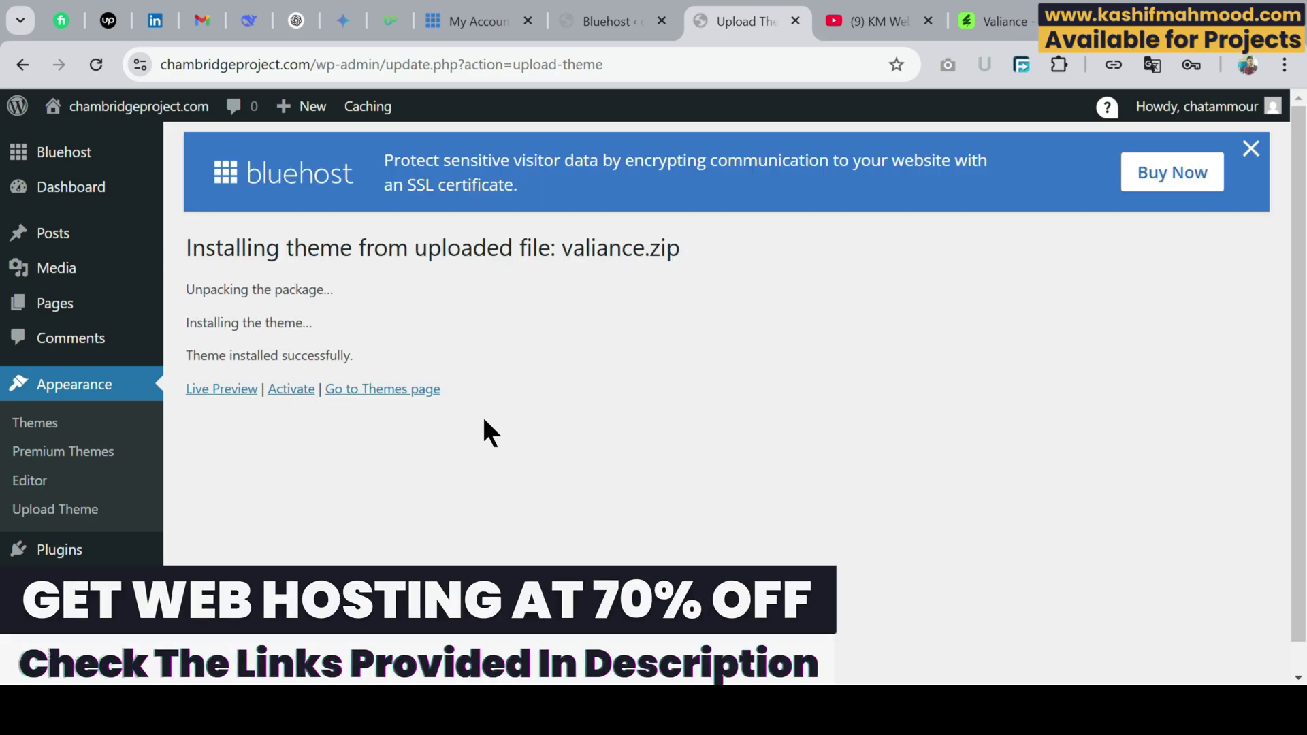
left_click(292, 395)
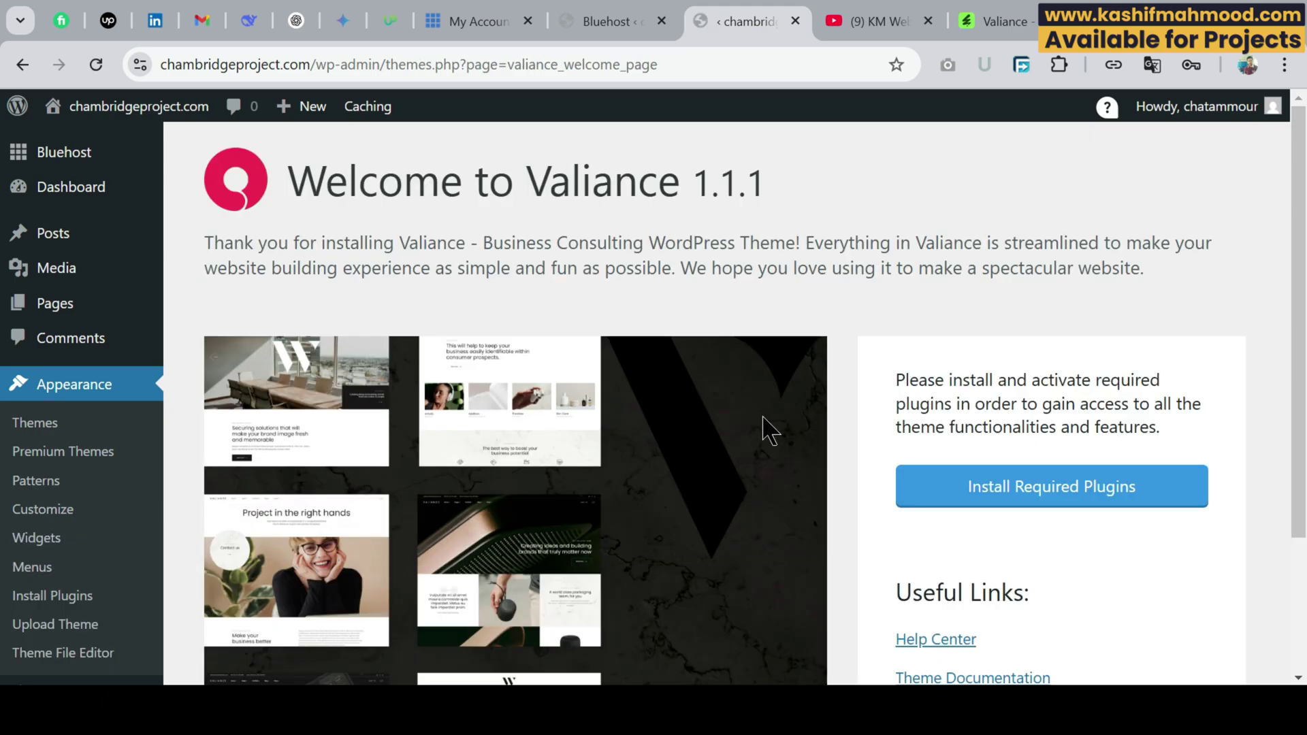
Upload valiance-child.zip as another theme, install it and activate the child theme.
left_click(31, 423)
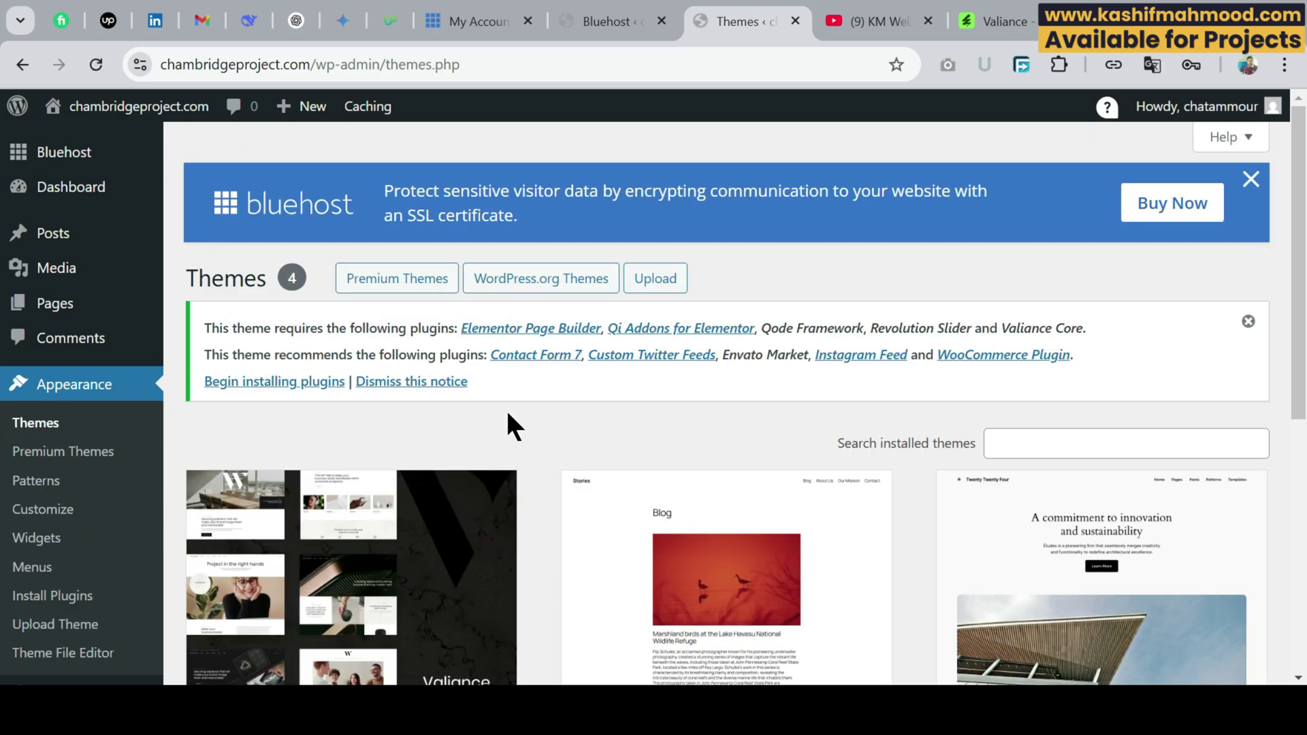
left_click(655, 277)
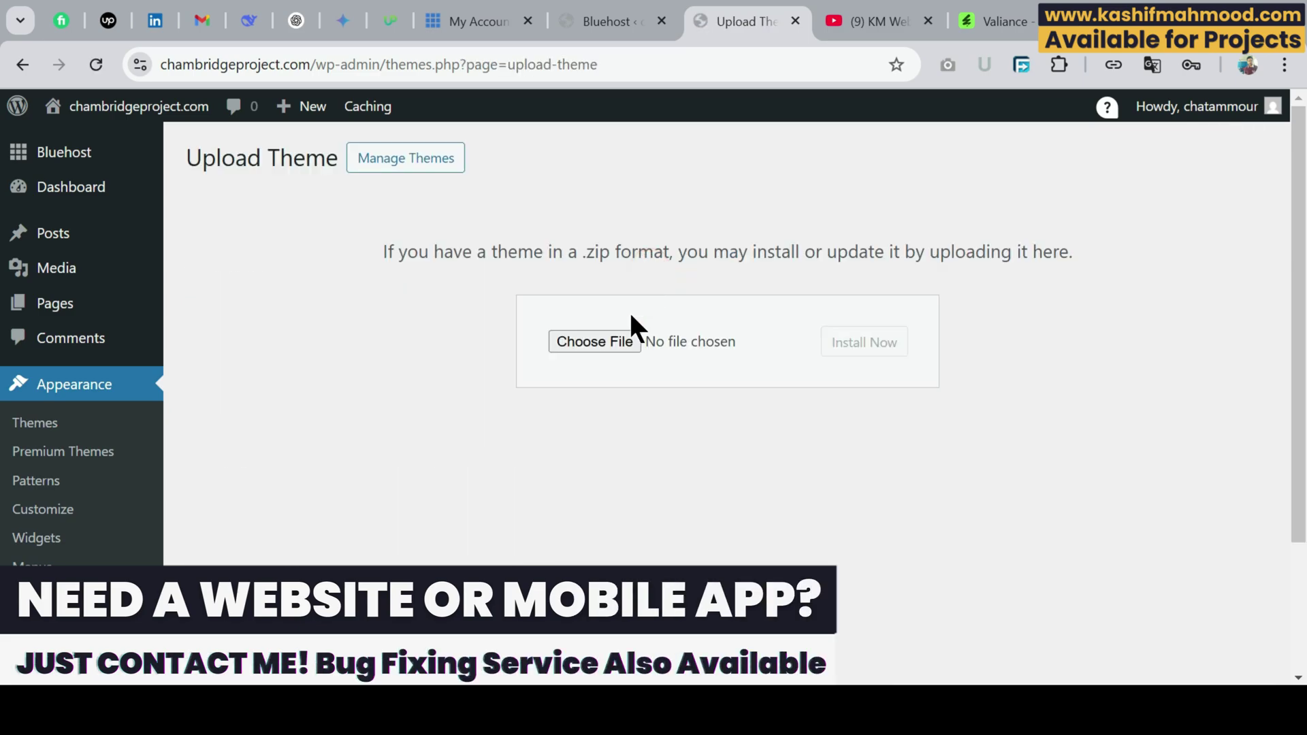
left_click(616, 342)
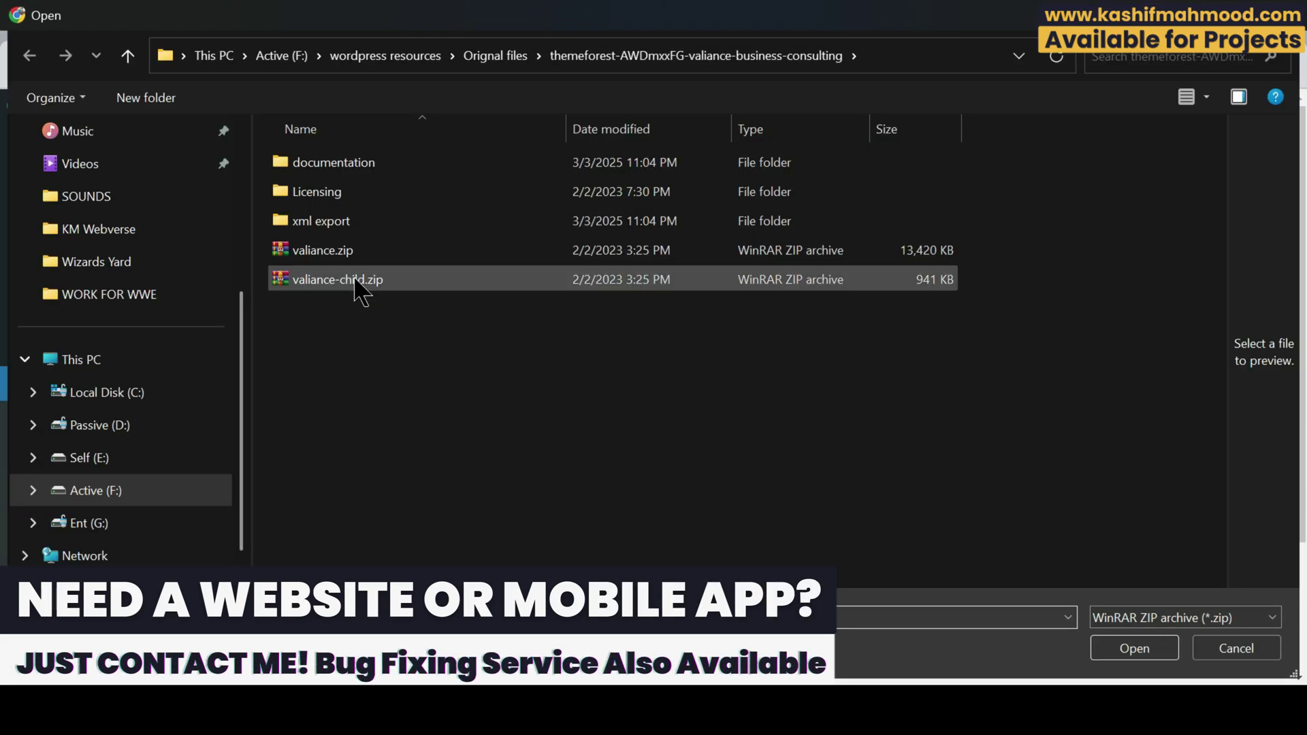
double_click(446, 288)
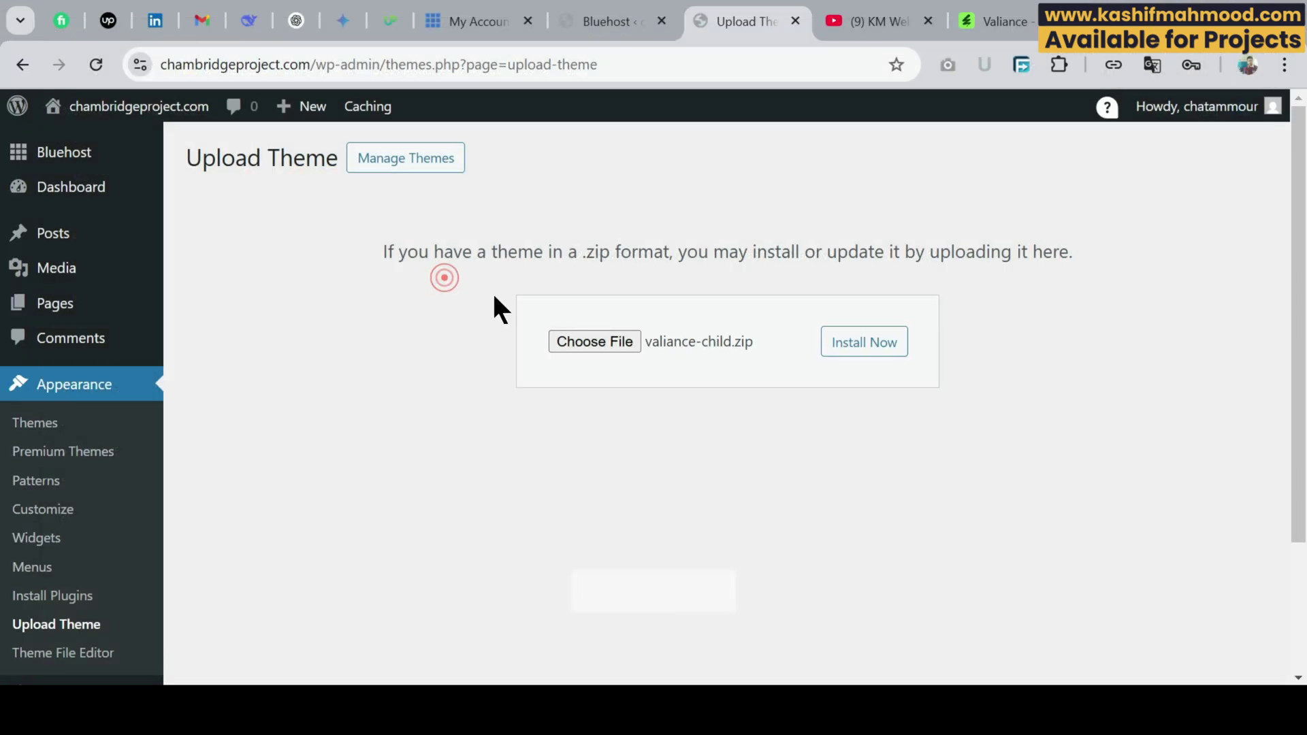
left_click(874, 349)
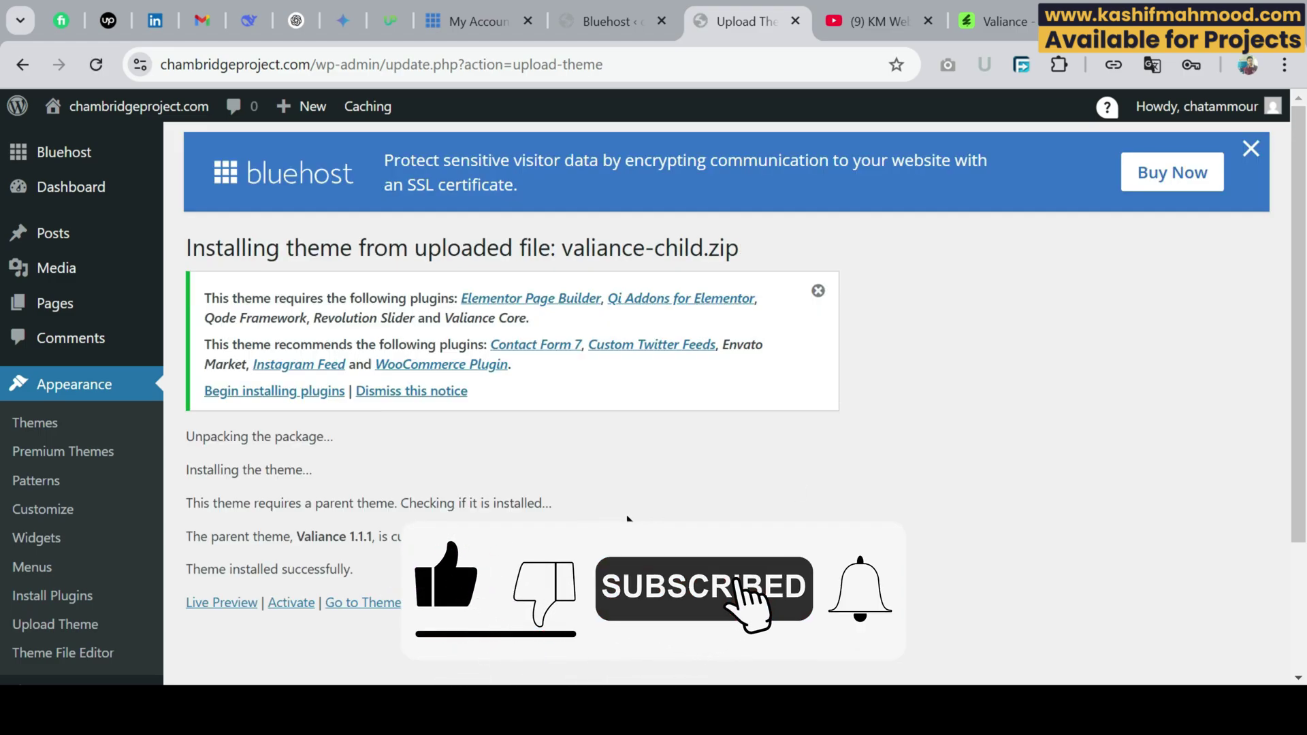
left_click(291, 603)
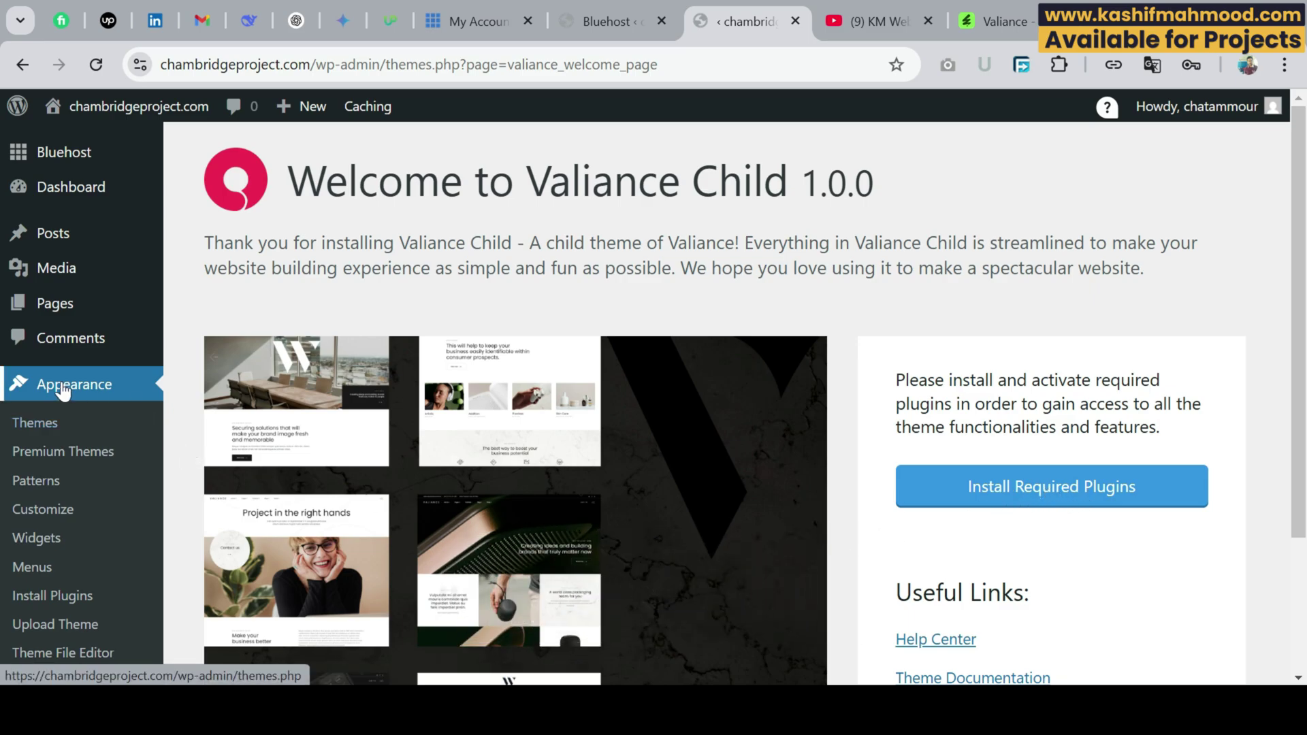
Open the theme's list of required plugins, review it and start installing Elementor Page Builder.
scroll(61, 391, "down", 1)
scroll(63, 391, "down", 1)
left_click(62, 420)
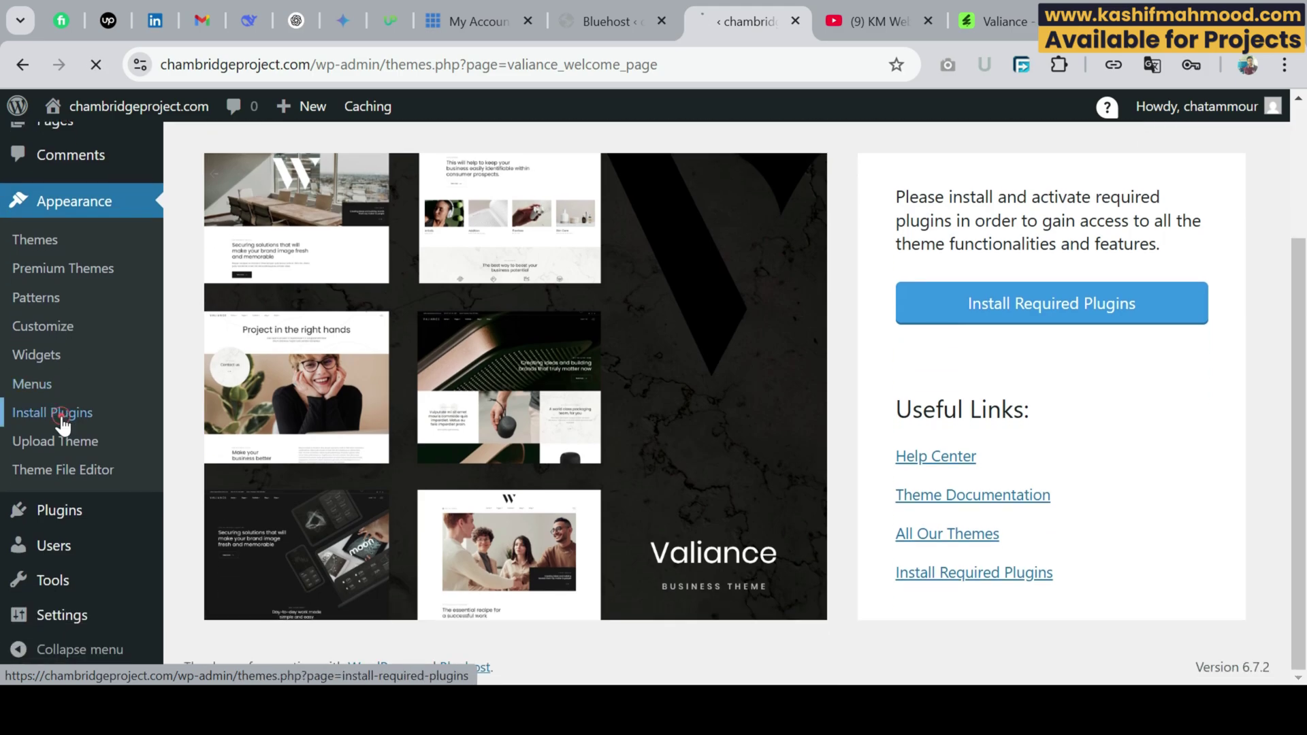
scroll(524, 408, "down", 3)
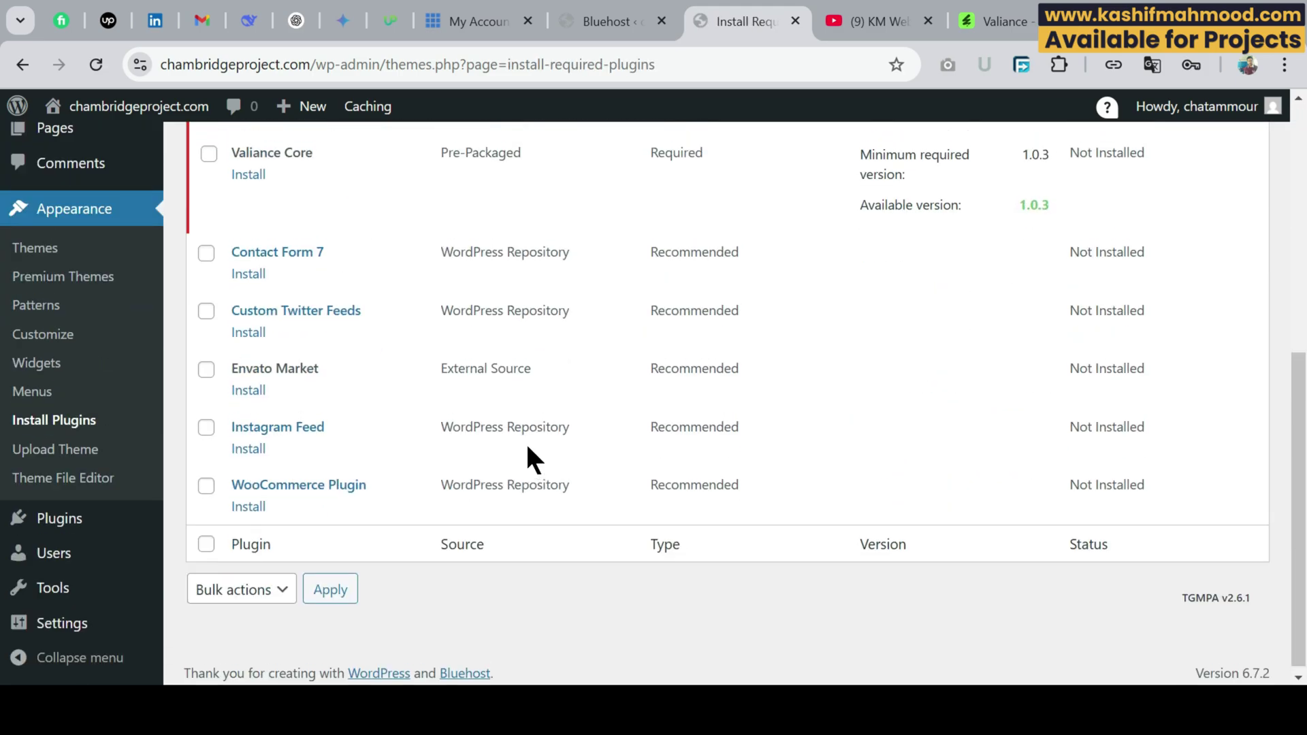
scroll(531, 458, "up", 3)
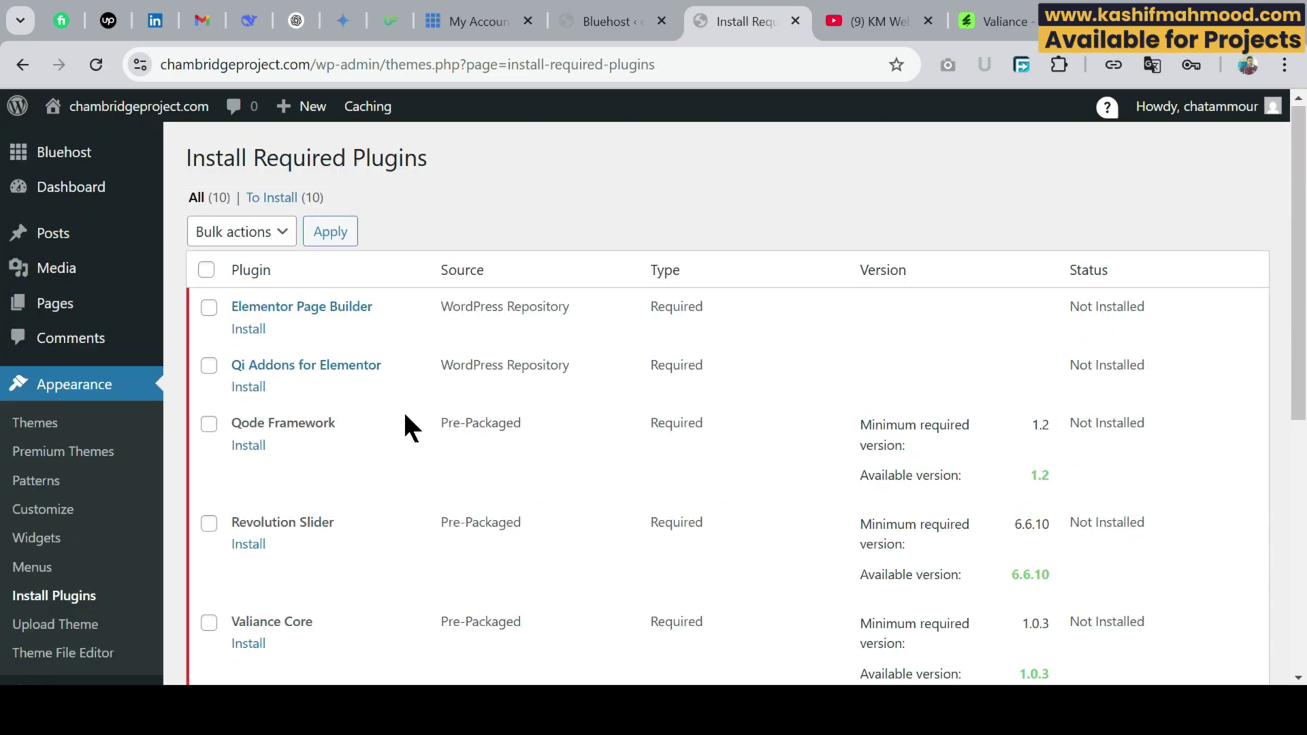
left_click(249, 329)
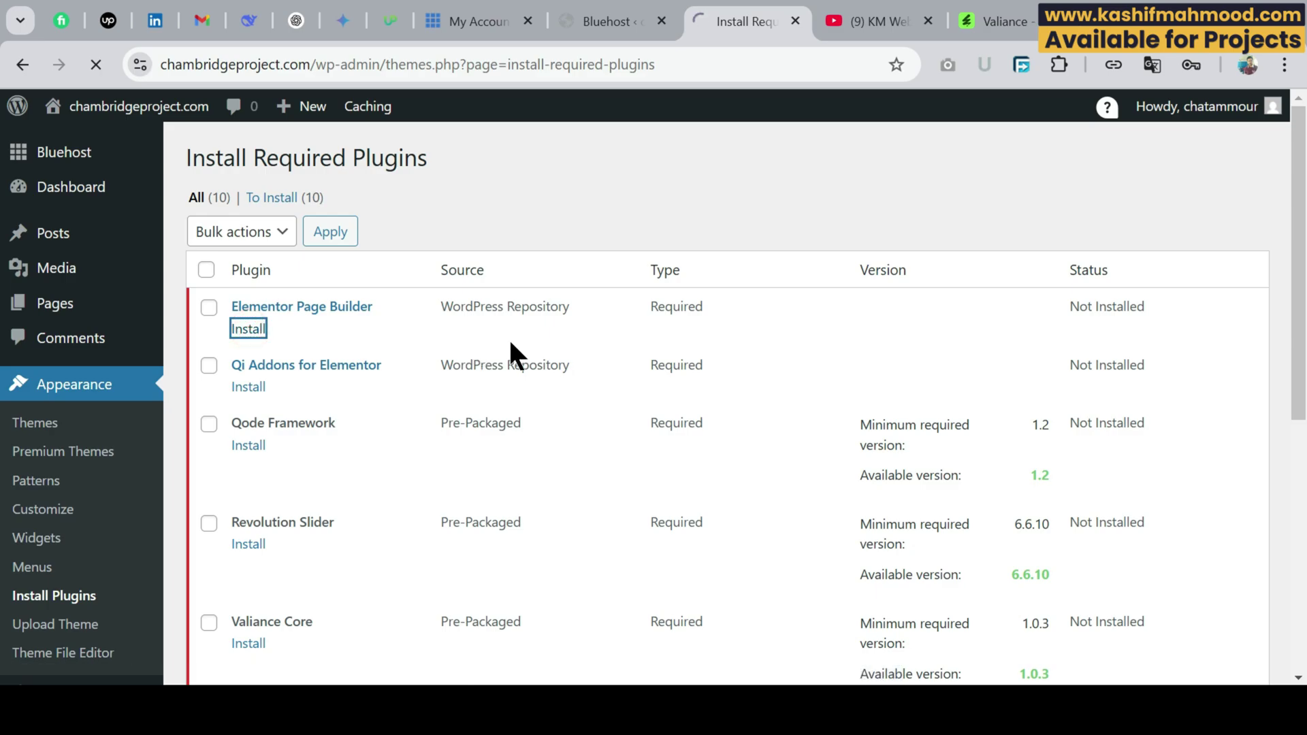
Install Qi Addons for Elementor and bulk-install all the remaining required plugins.
left_click(249, 387)
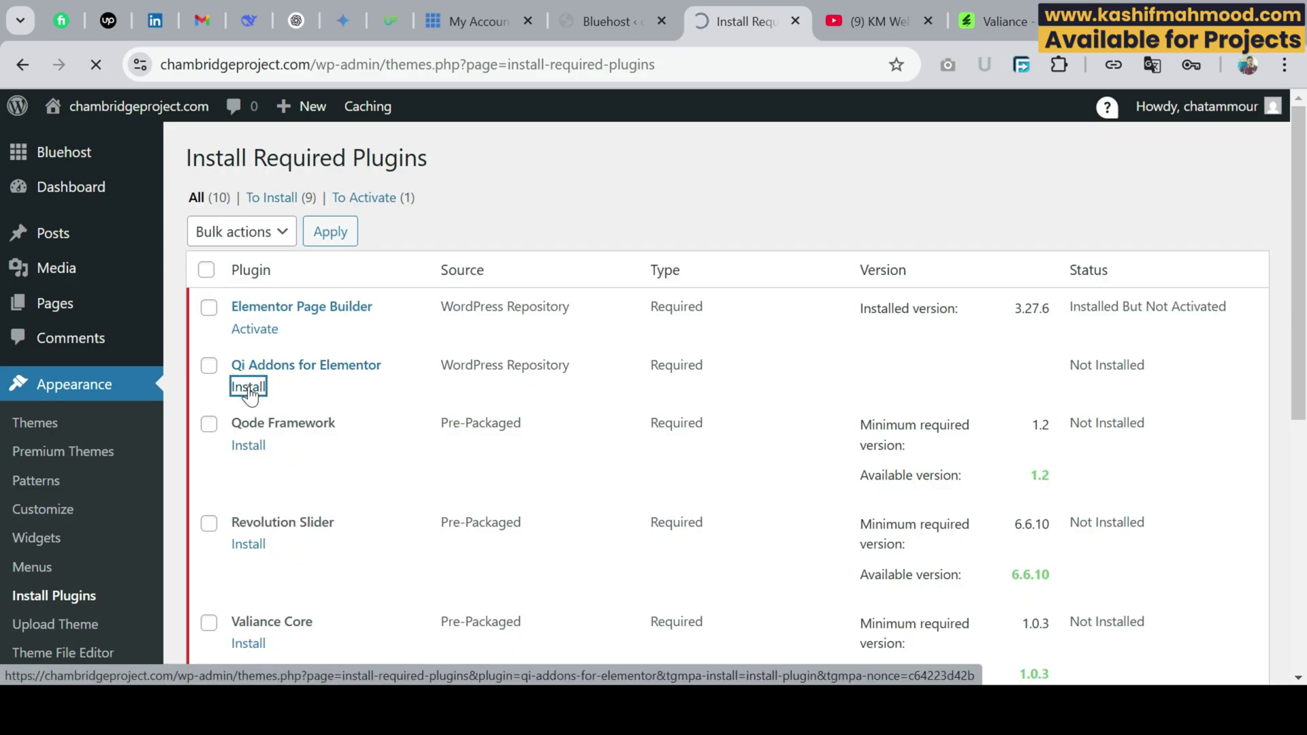
left_click(207, 269)
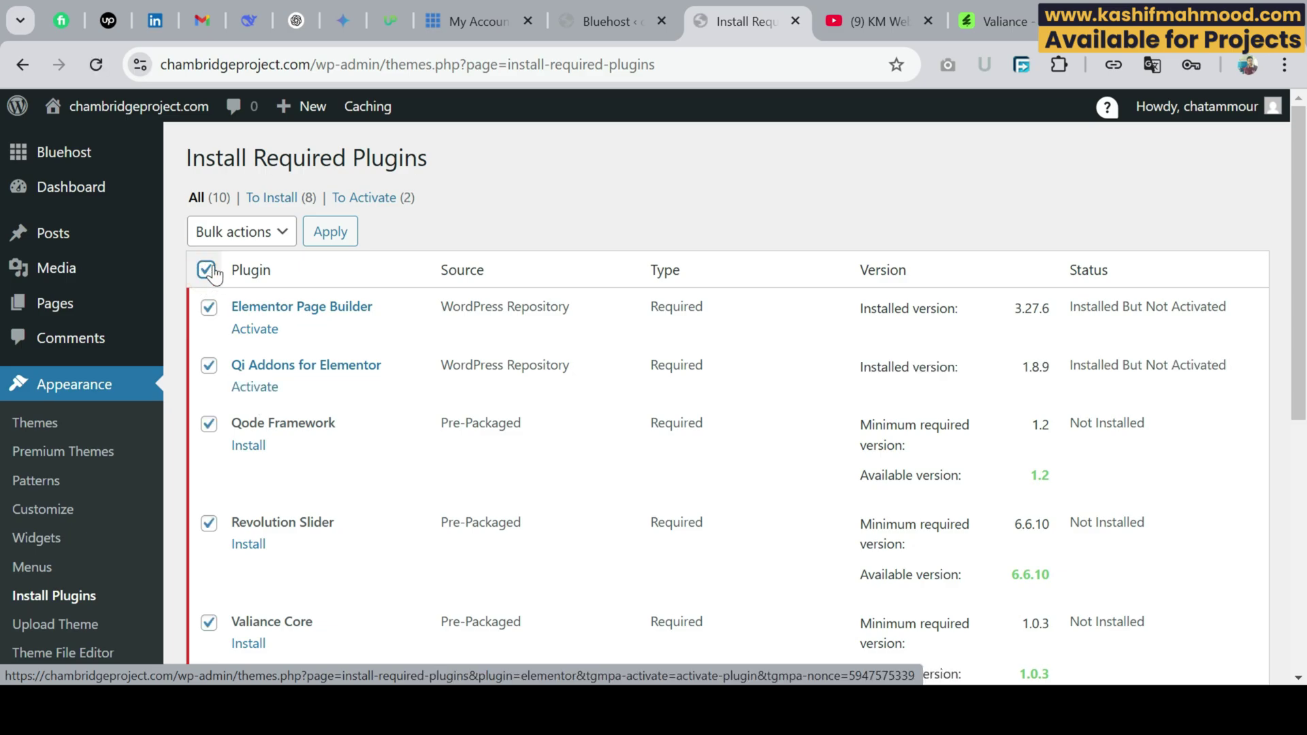
left_click(235, 233)
left_click(233, 285)
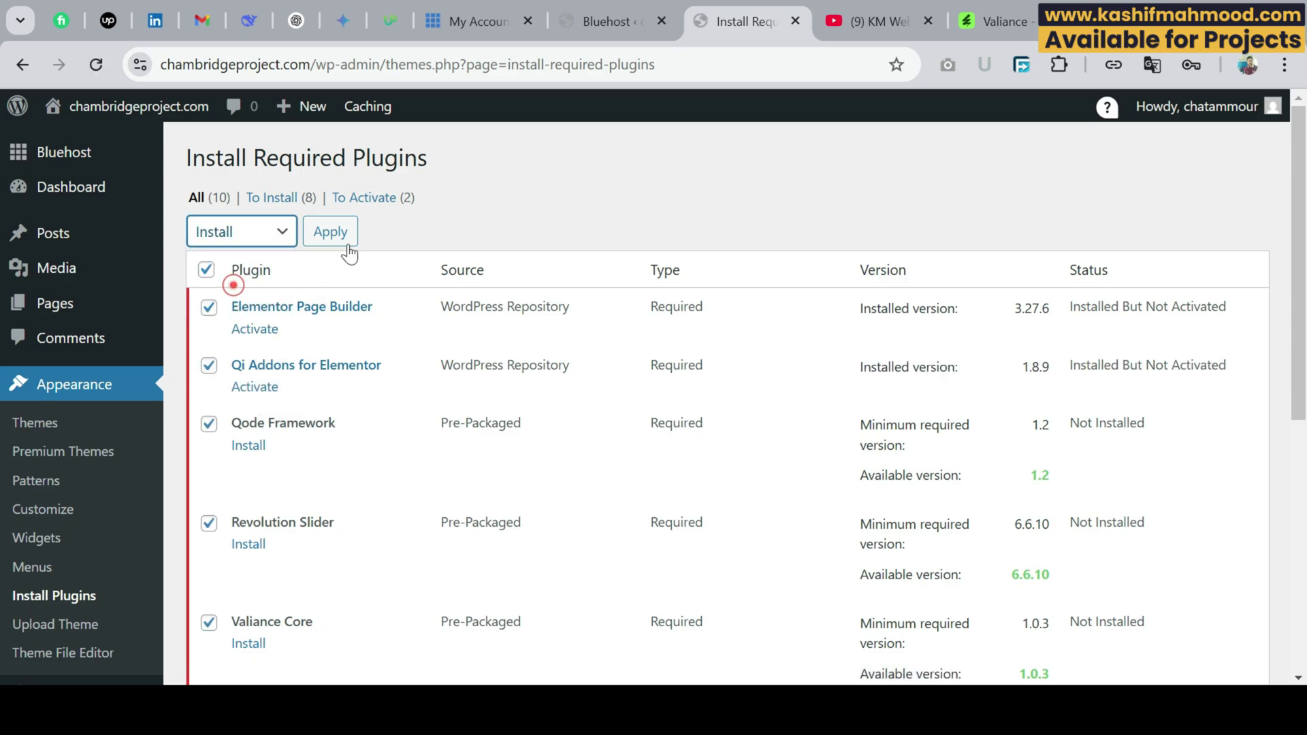
left_click(339, 235)
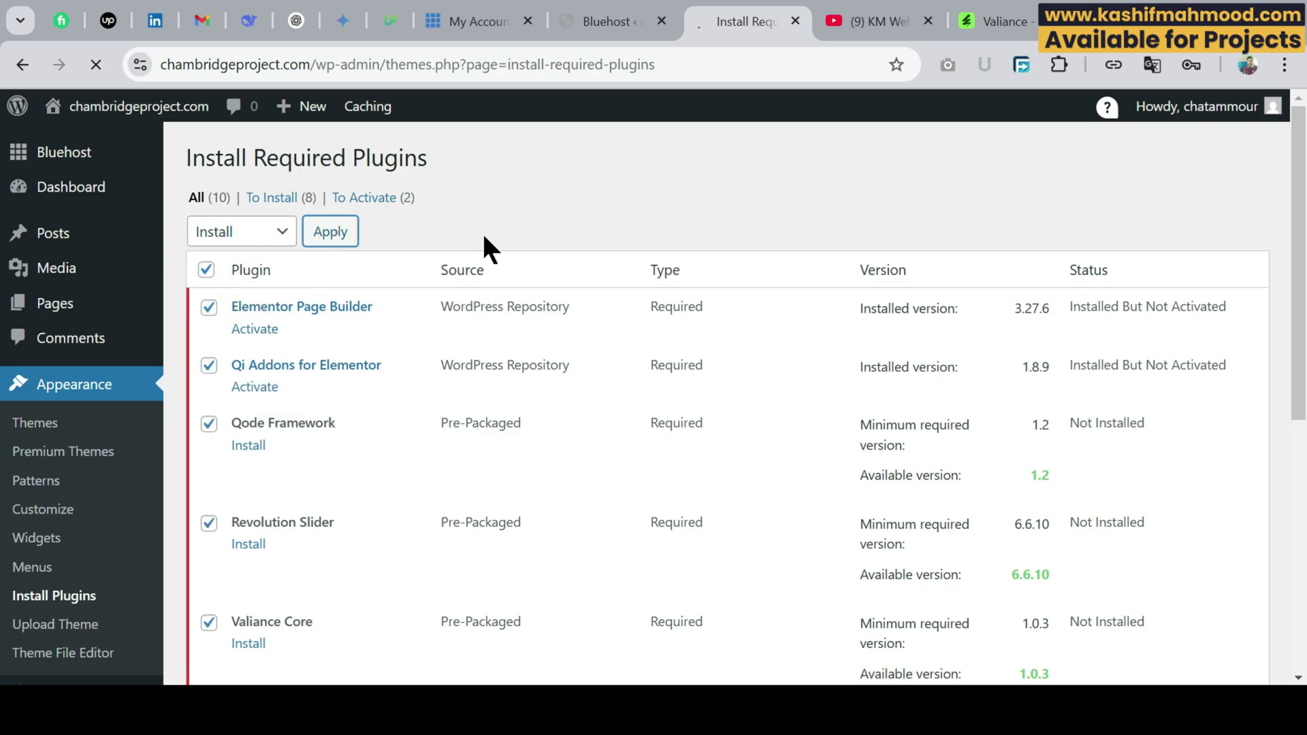
Bulk-activate all the installed required plugins and dismiss the Elementor onboarding wizard.
left_click(232, 235)
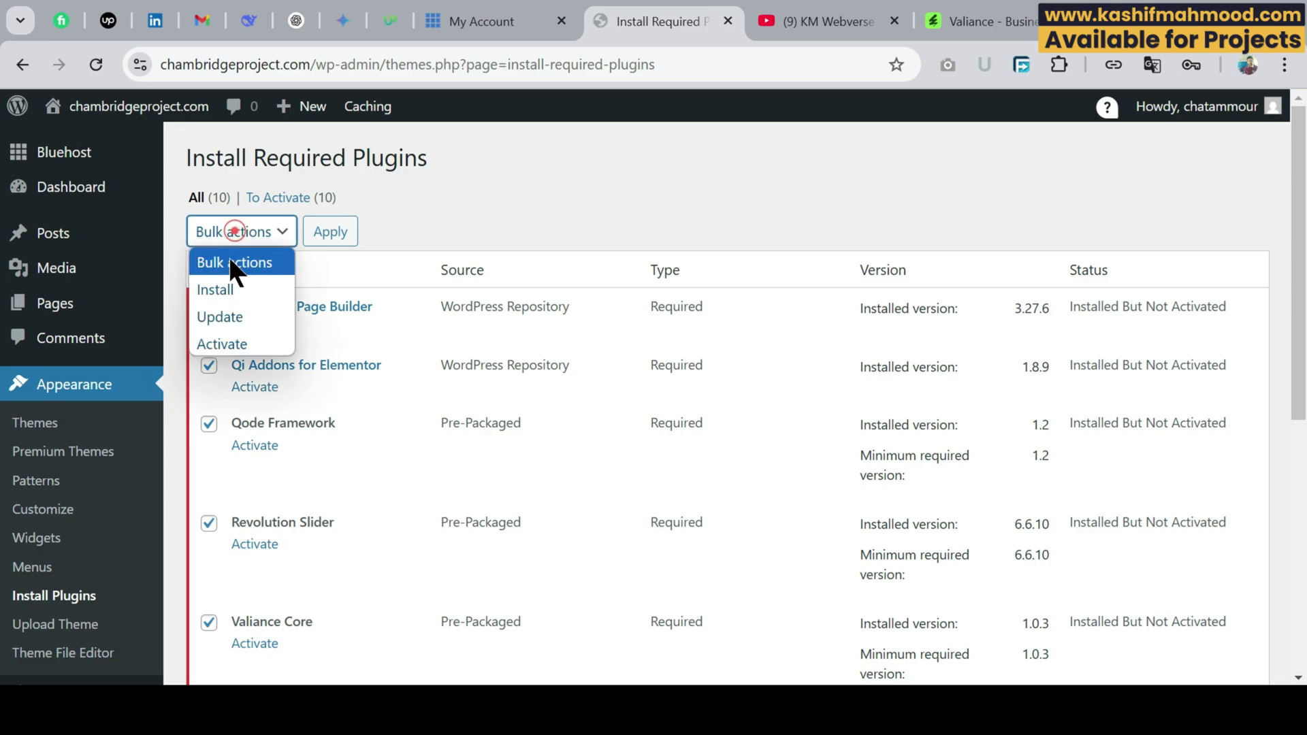
left_click(230, 344)
left_click(330, 232)
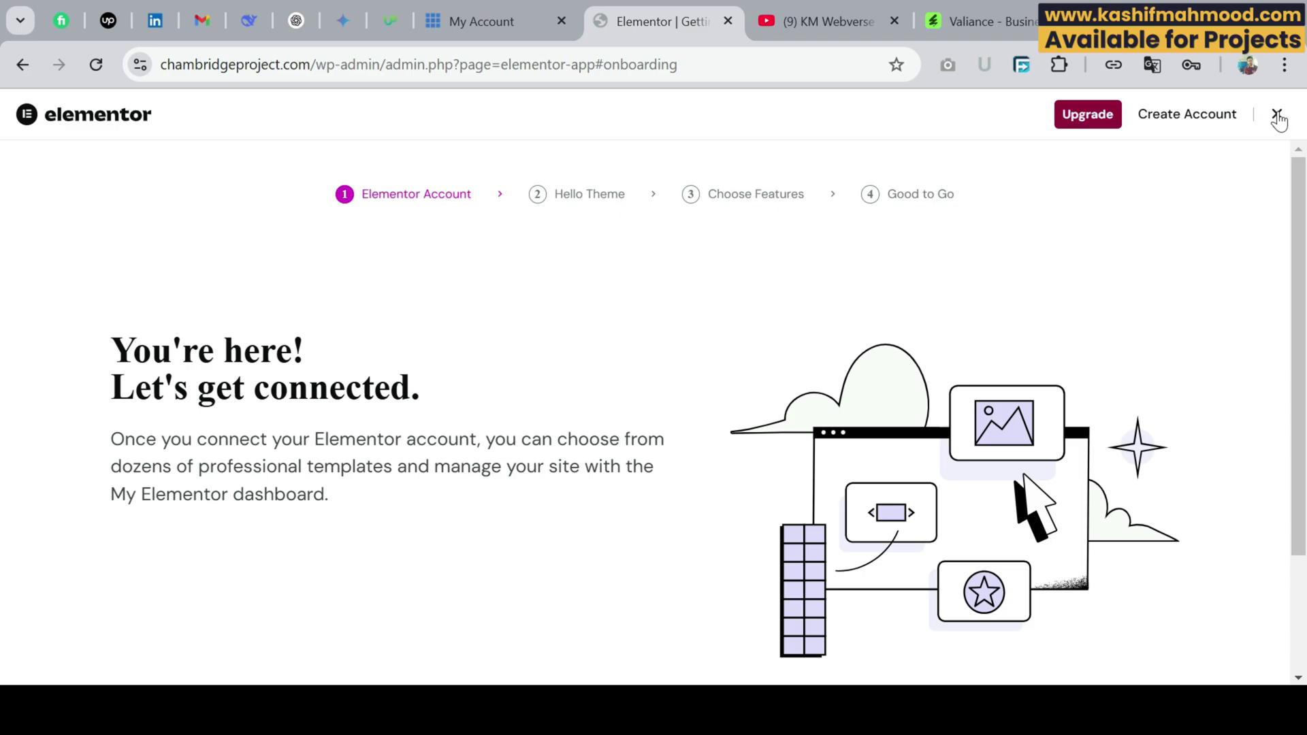
left_click(1278, 115)
Review the registration and system information sections on the Valiance Dashboard page.
scroll(418, 313, "down", 3)
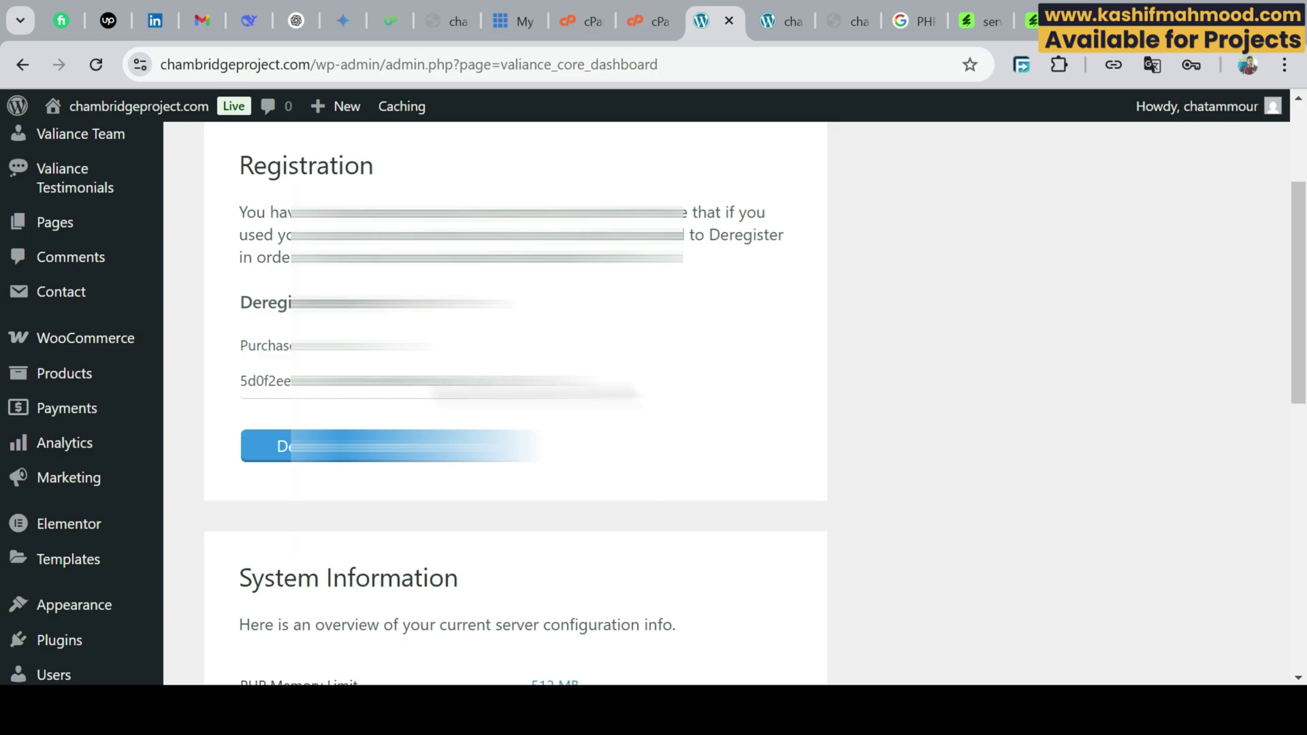
scroll(658, 405, "down", 1)
scroll(516, 402, "down", 1)
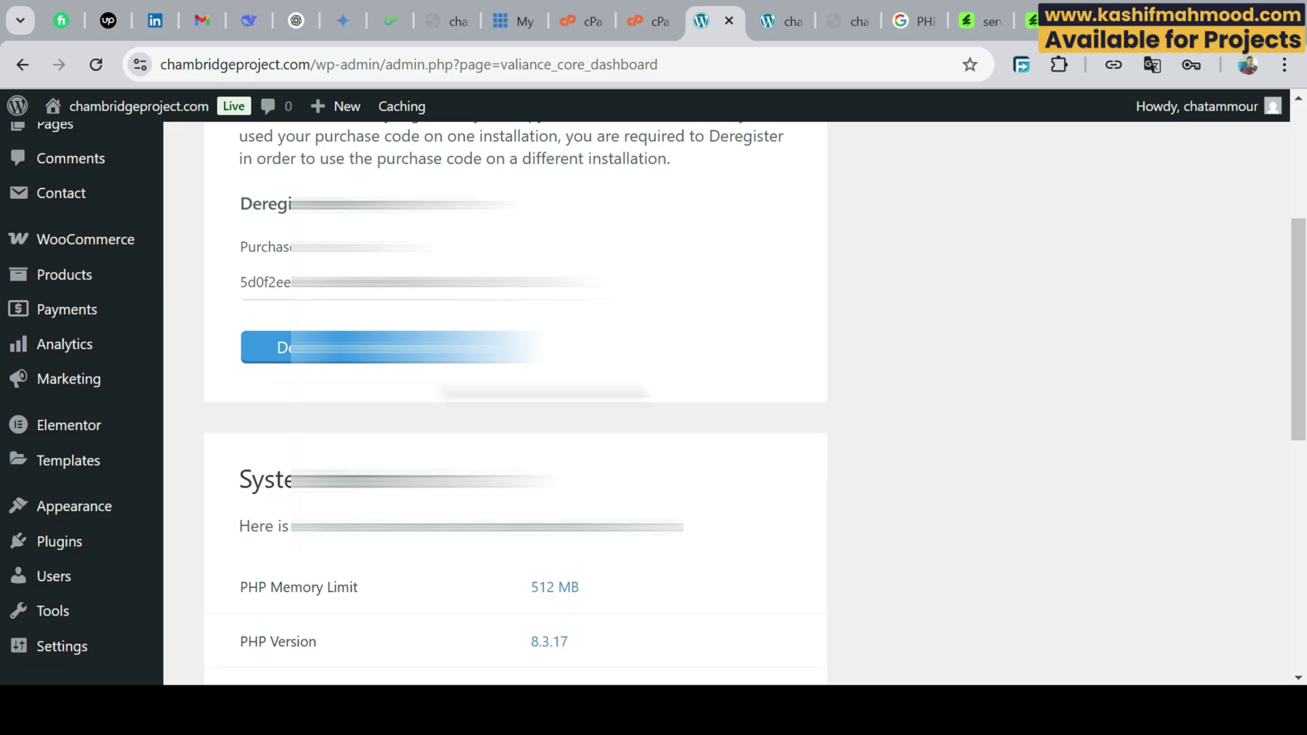
scroll(238, 435, "down", 5)
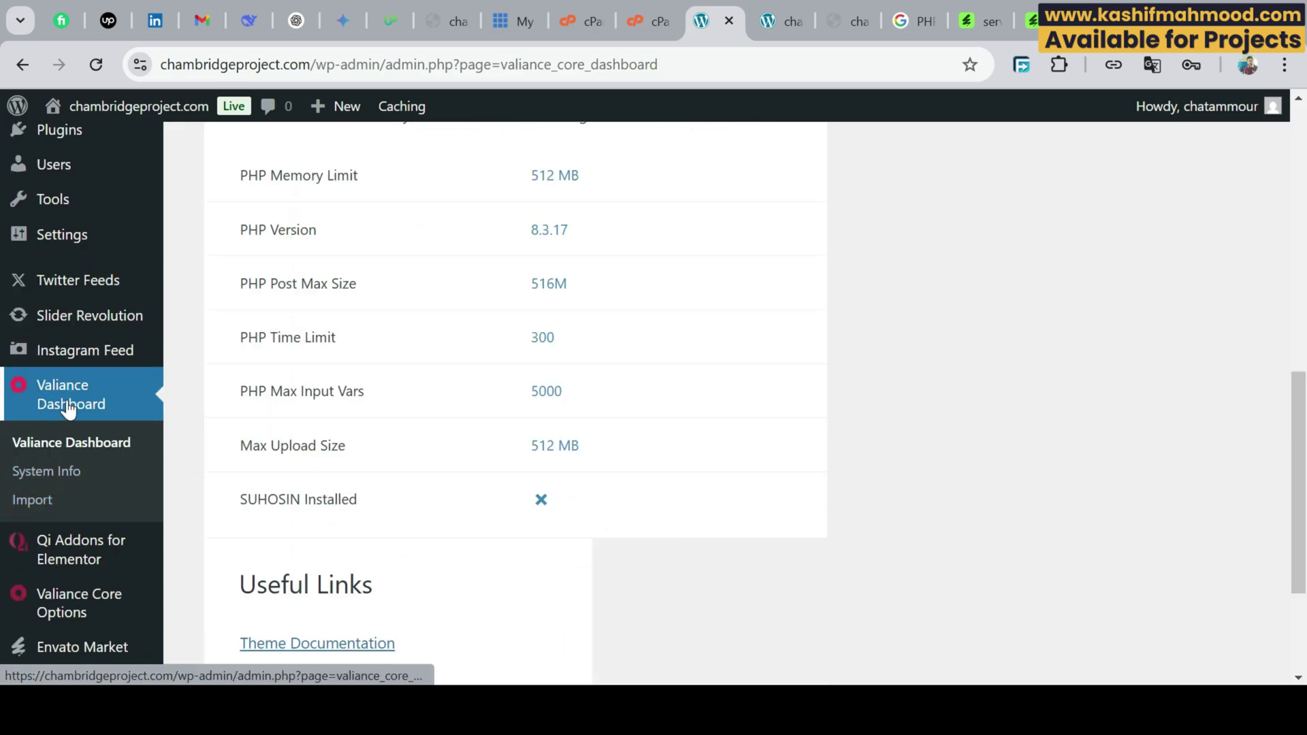
Open the theme's demo import page and choose the Valiance demo with the import option All.
left_click(34, 512)
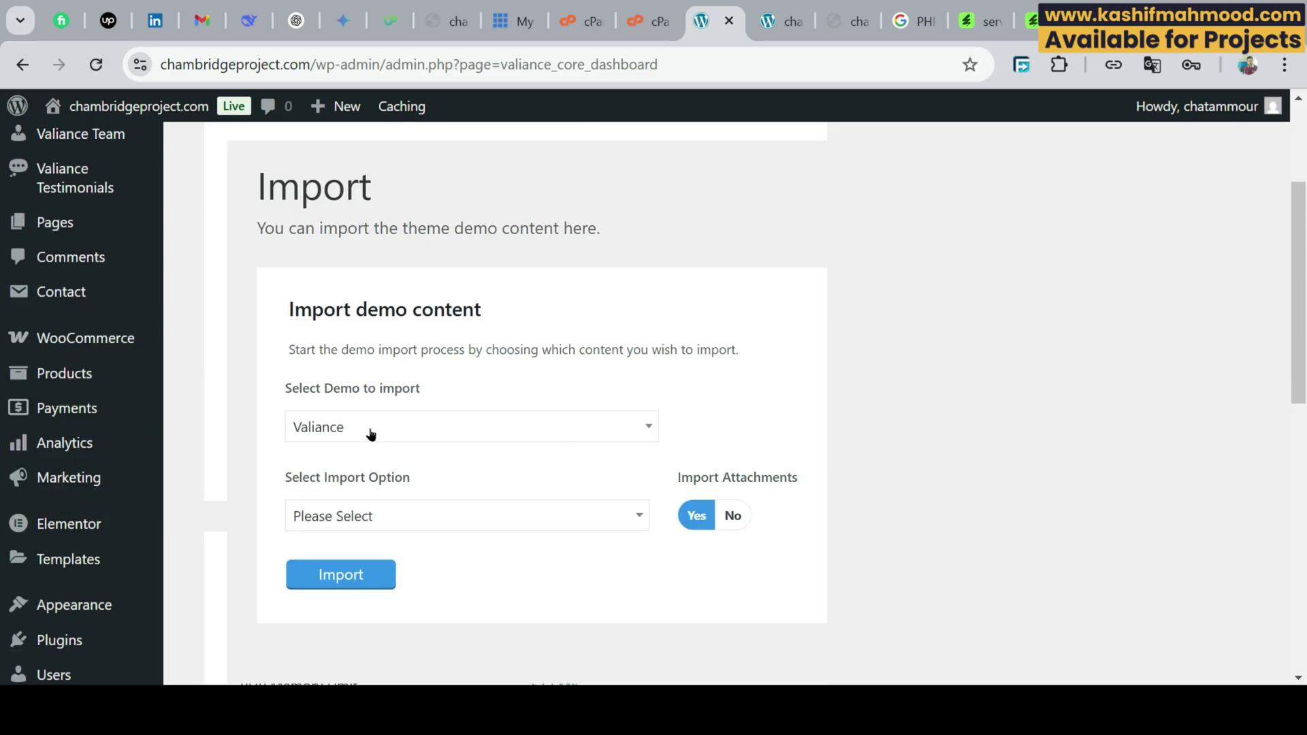
left_click(370, 429)
left_click(405, 497)
left_click(406, 489)
left_click(399, 517)
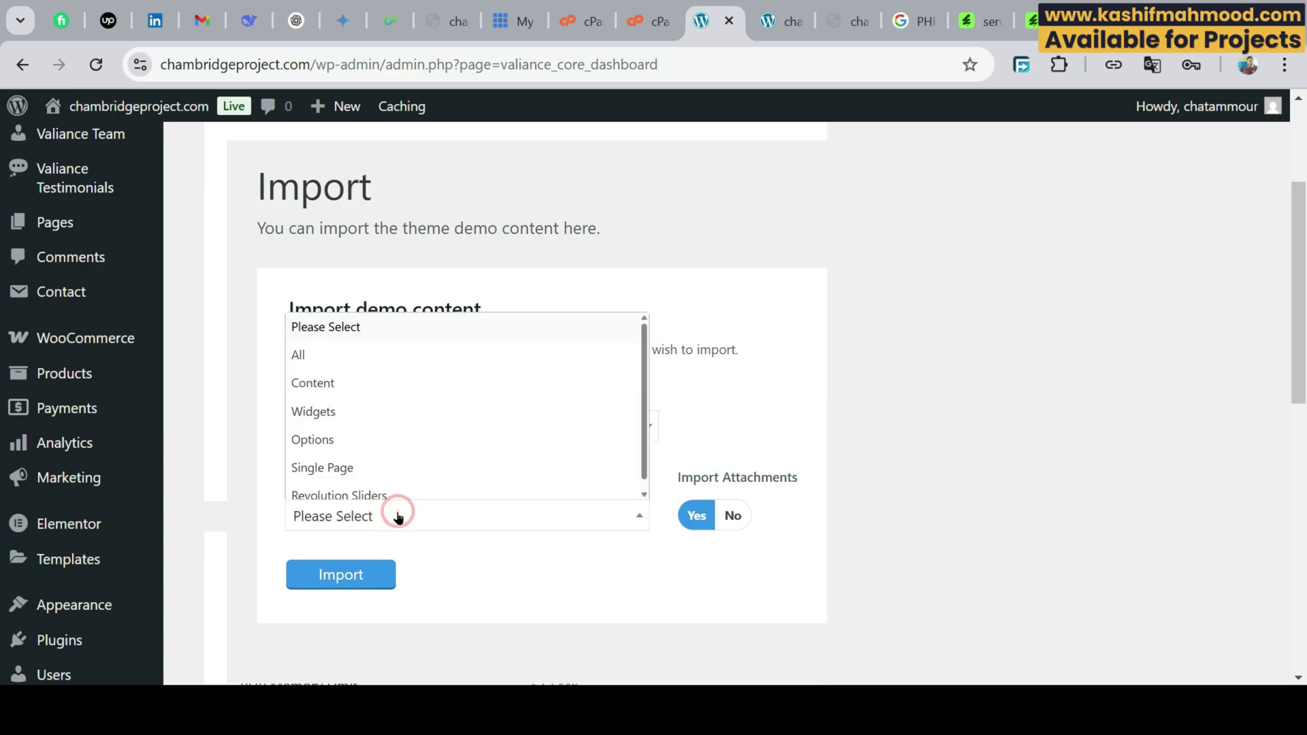
left_click(324, 352)
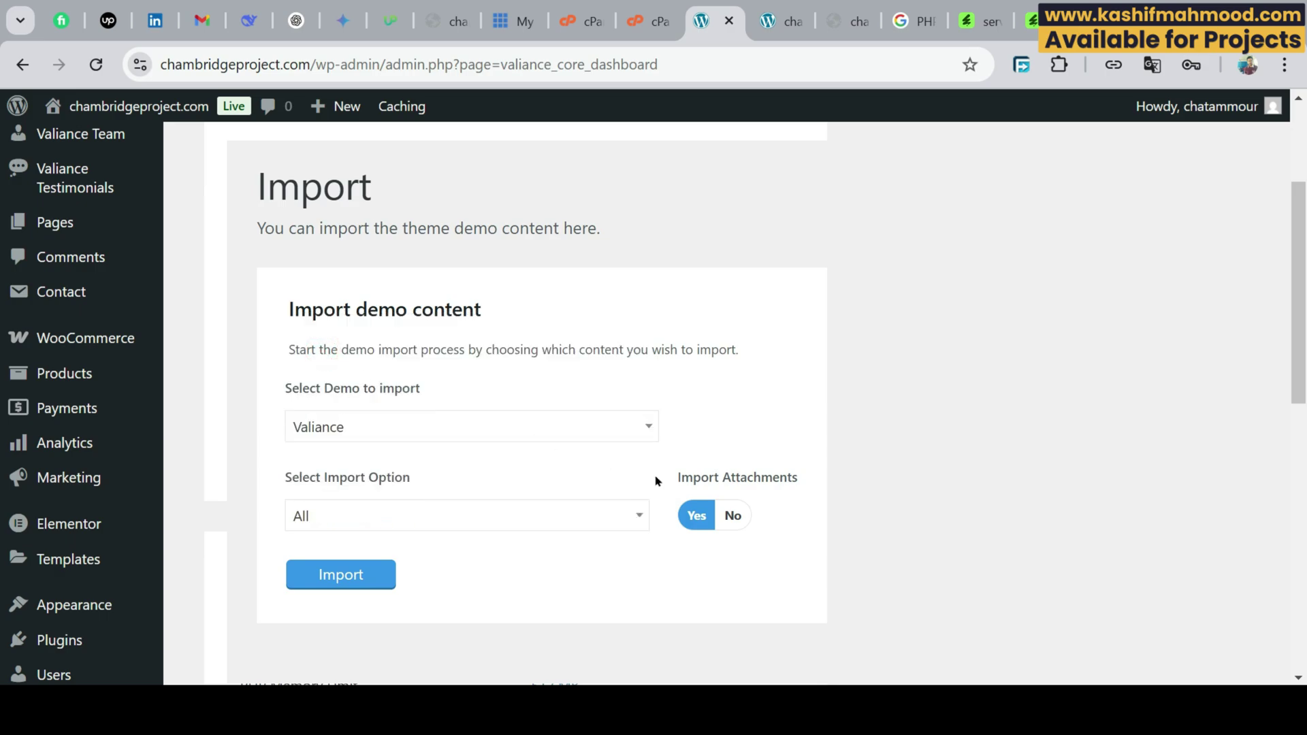
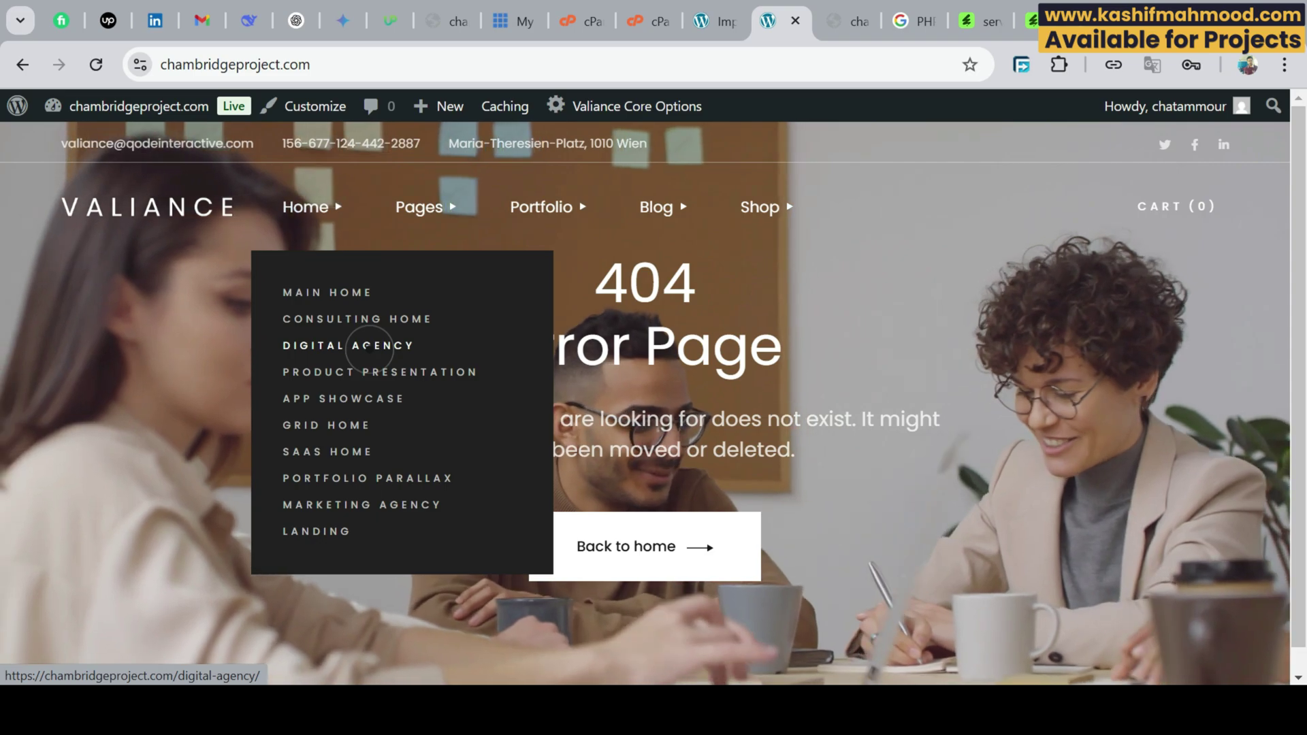
Open the Digital Agency demo page on the live site and examine it down to the footer.
left_click(368, 347)
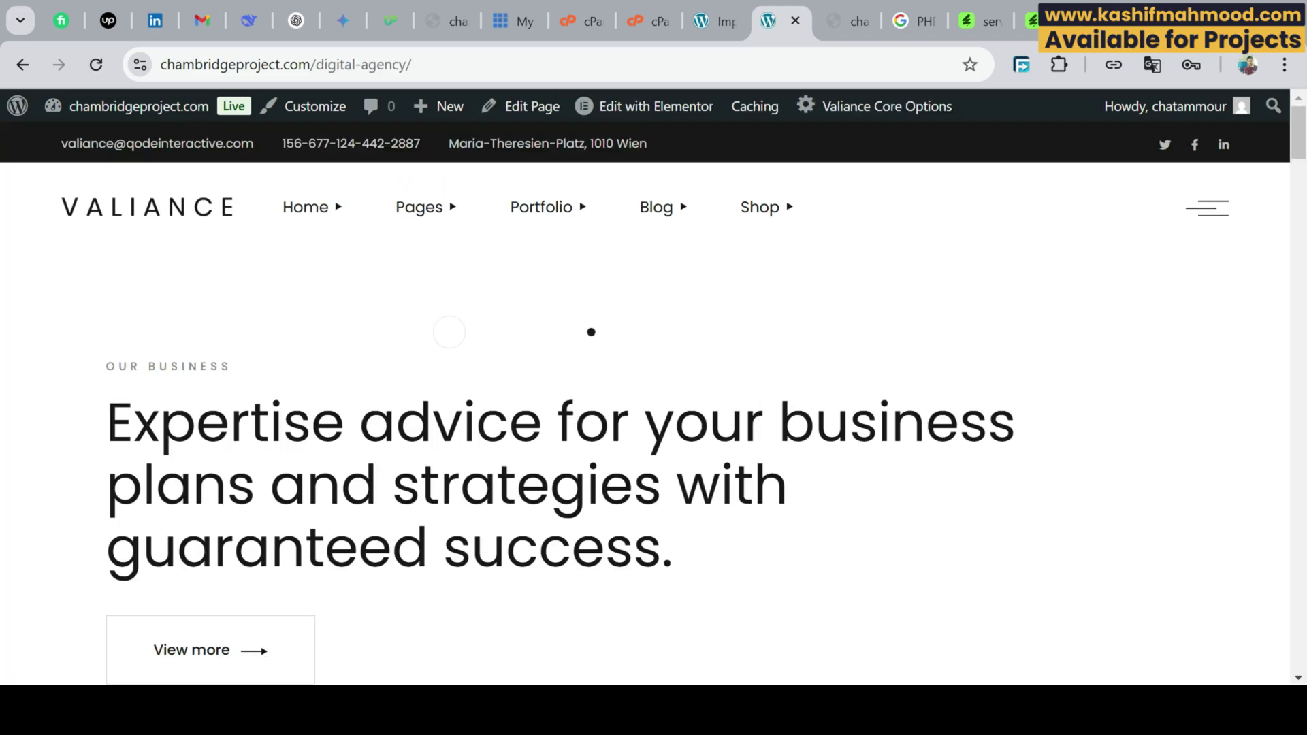
scroll(758, 346, "down", 10)
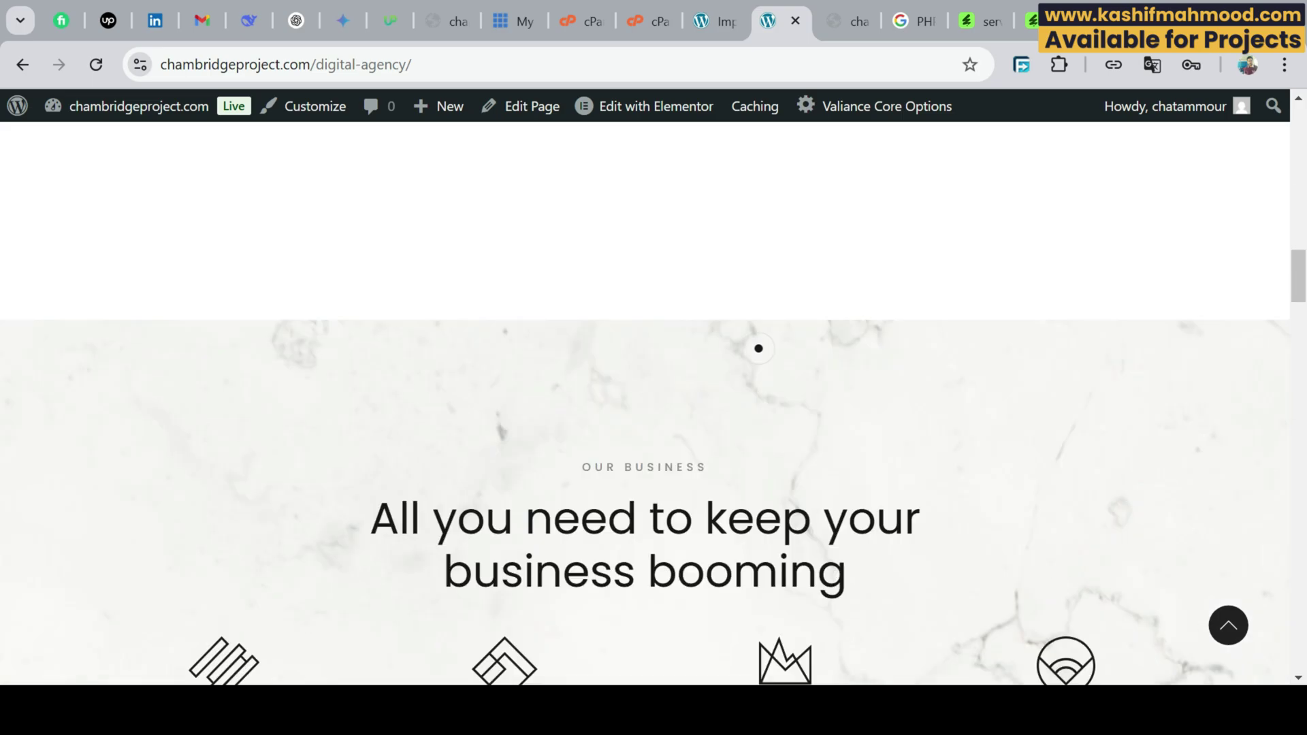
scroll(758, 348, "down", 15)
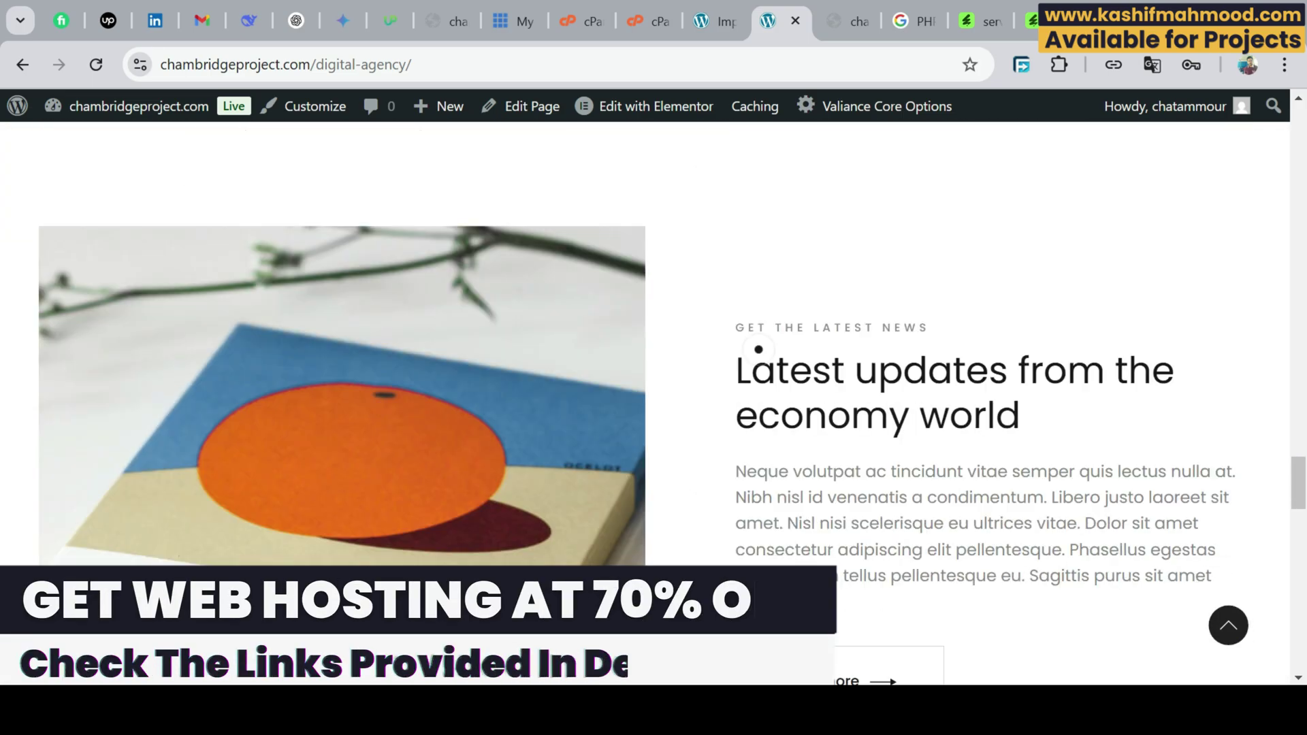
scroll(758, 349, "down", 15)
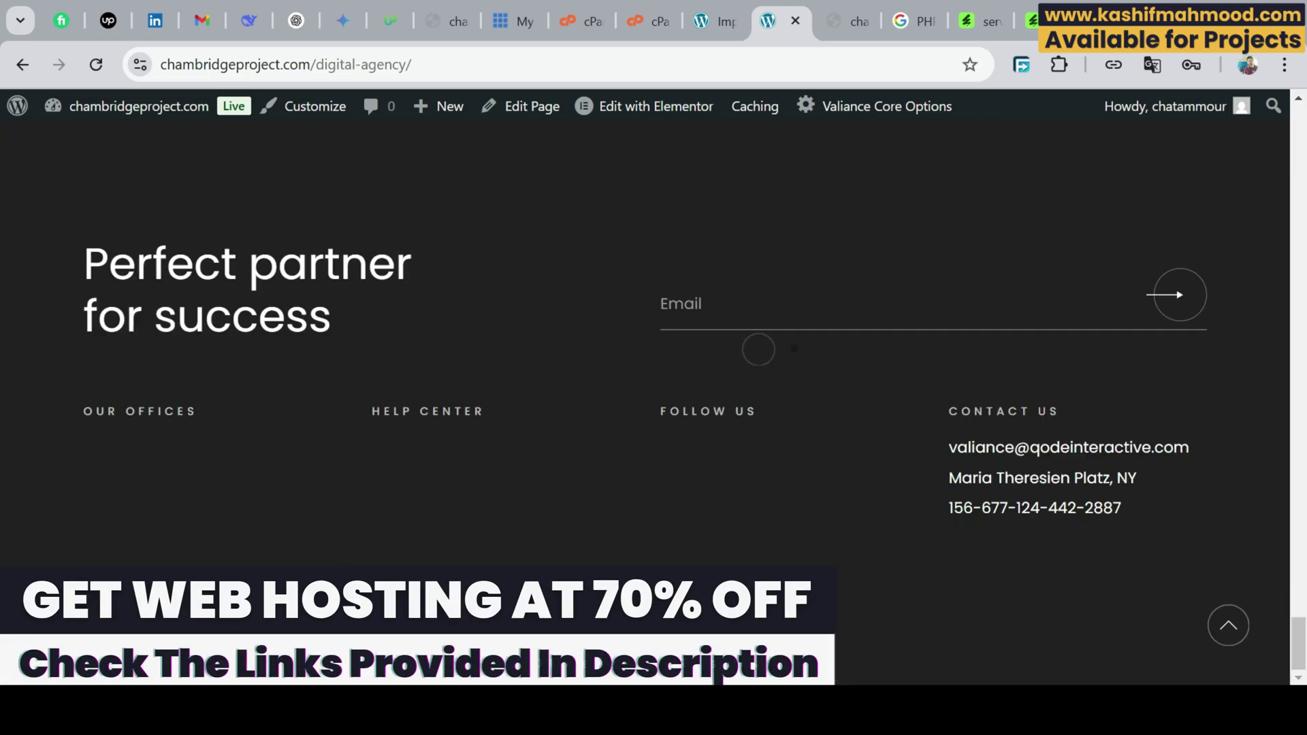
scroll(1, 396, "up", 15)
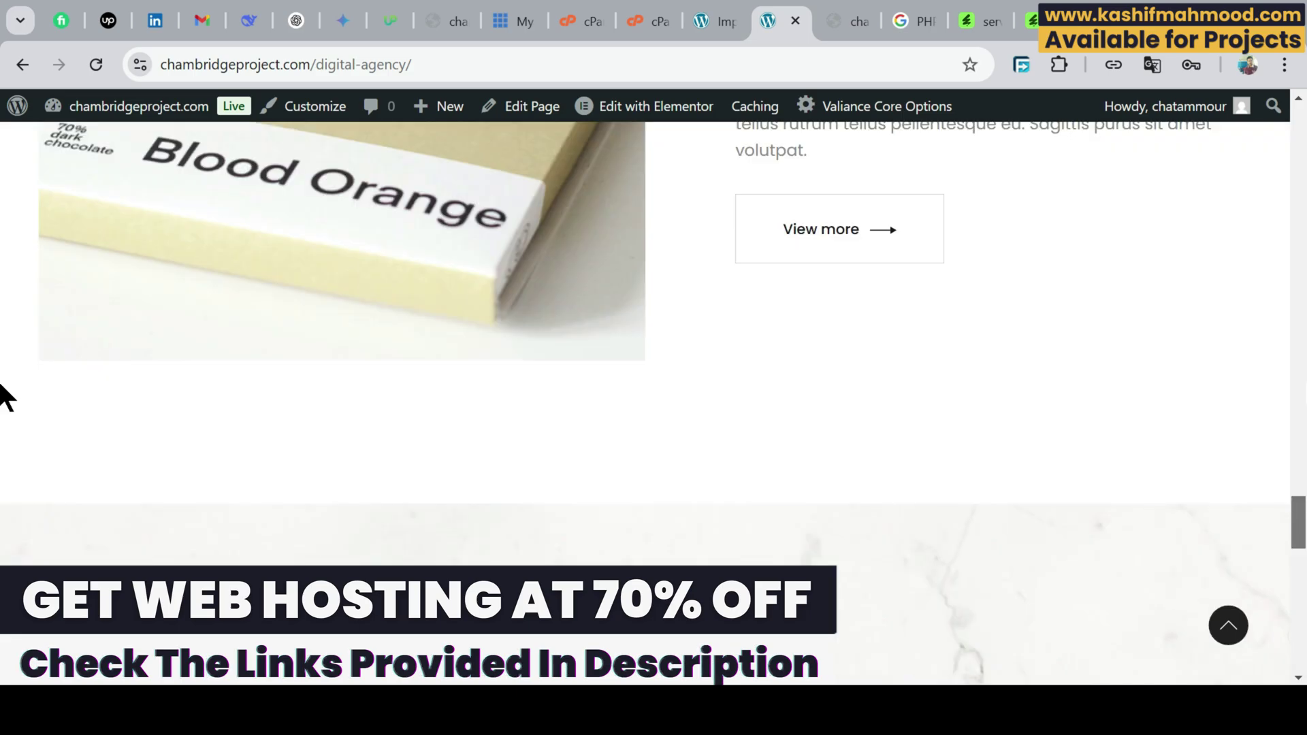
scroll(1, 396, "up", 15)
Open the Consulting Home demo page on the live site and examine its sections.
mouse_move(325, 207)
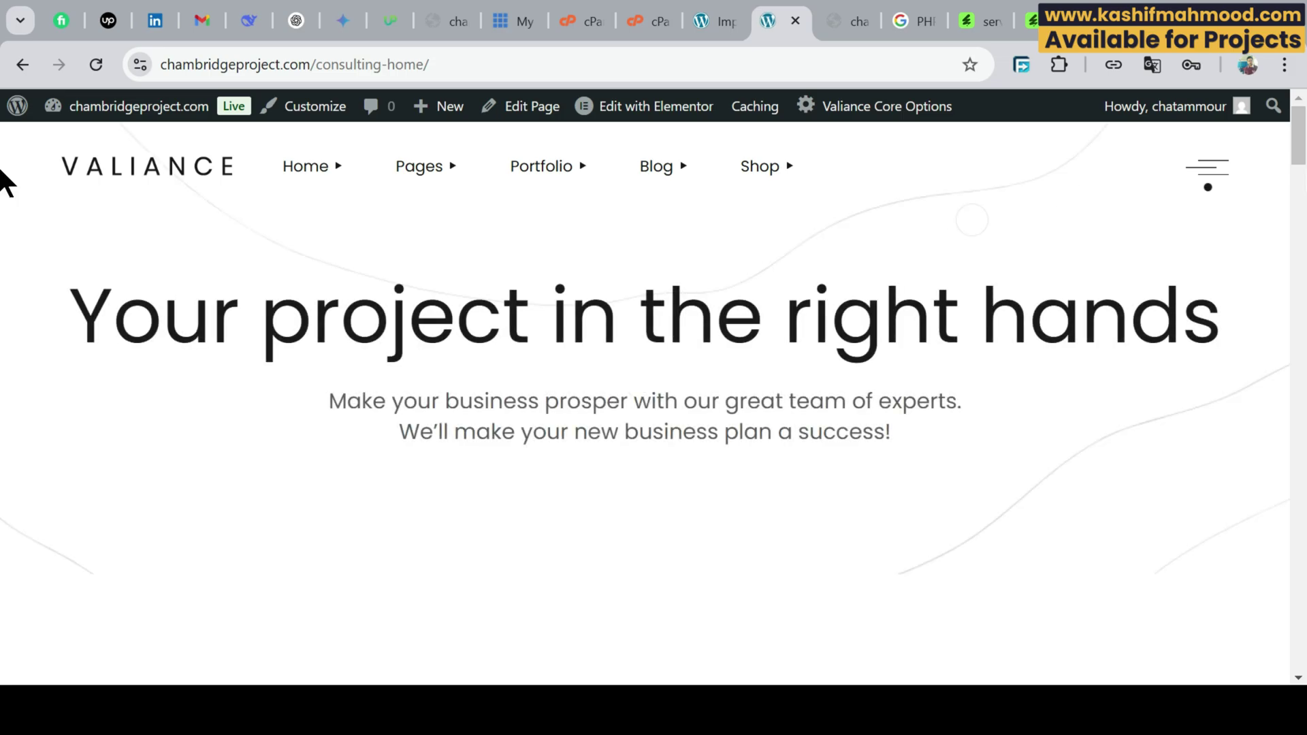
scroll(3, 204, "down", 8)
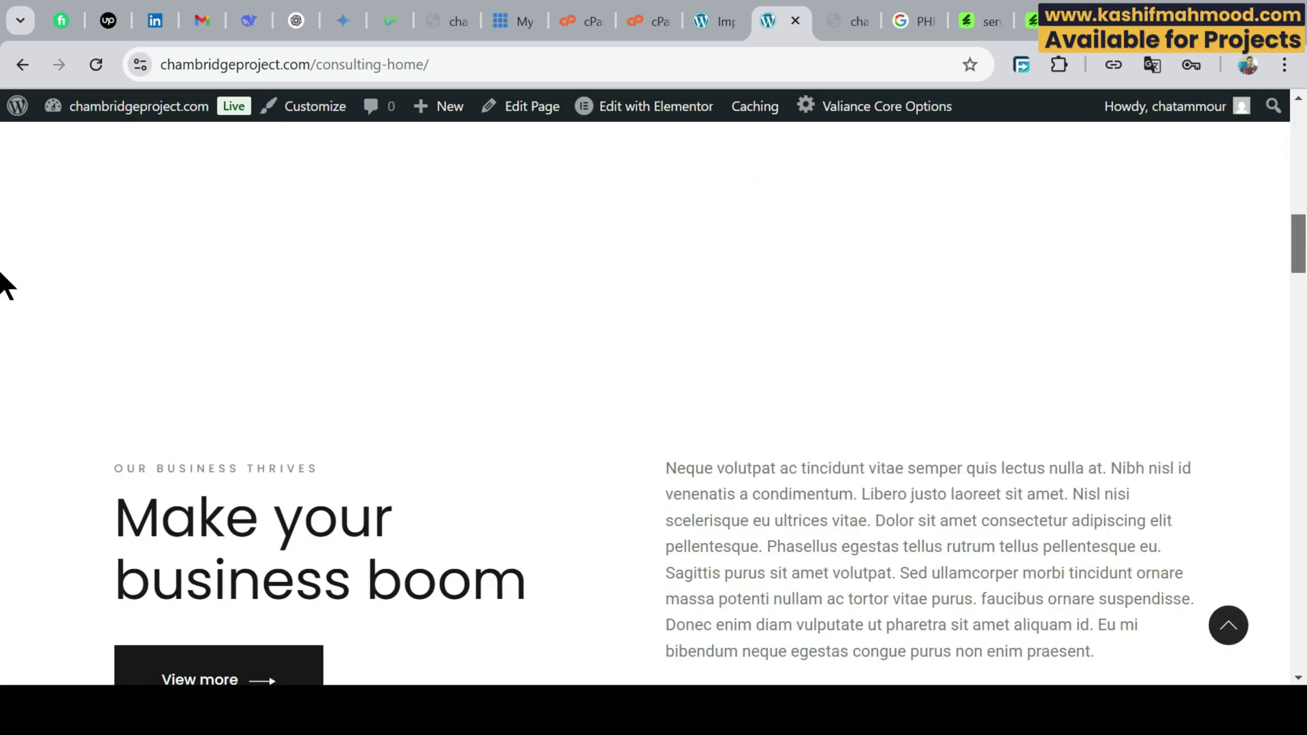
scroll(3, 282, "down", 15)
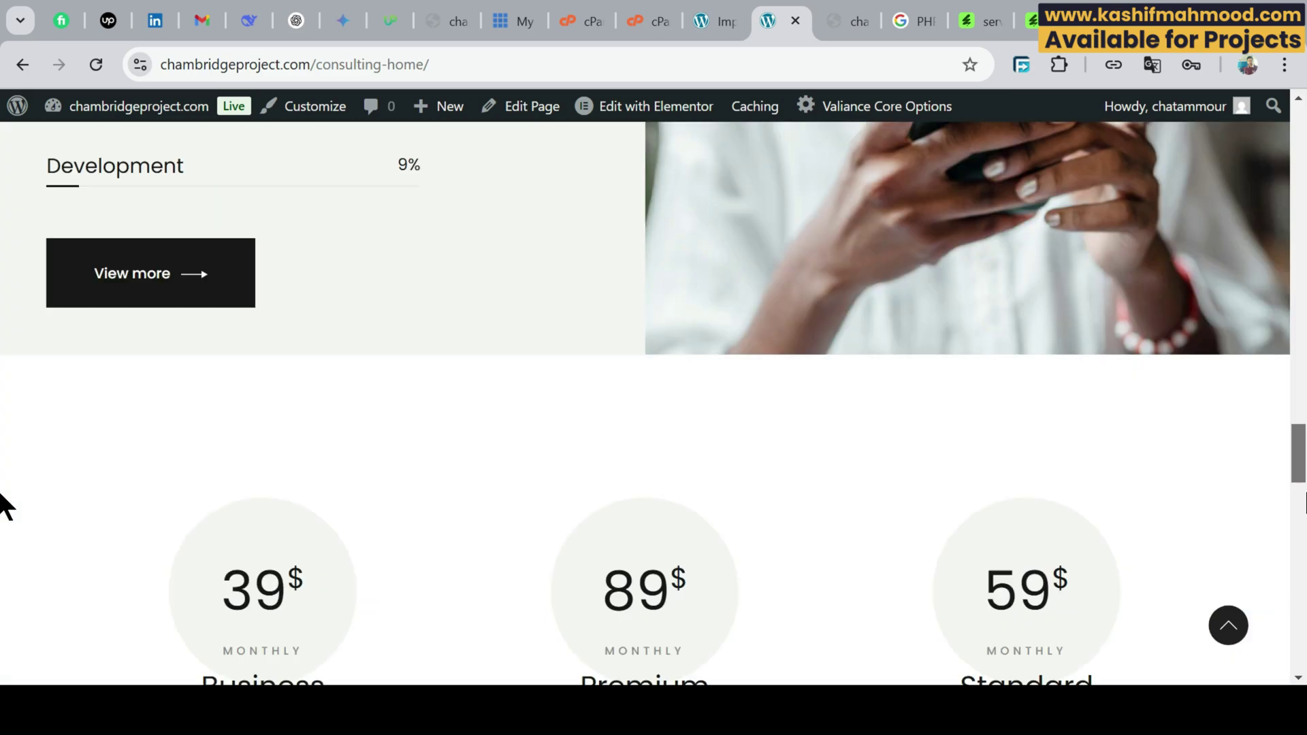
scroll(3, 569, "down", 6)
scroll(3, 583, "up", 20)
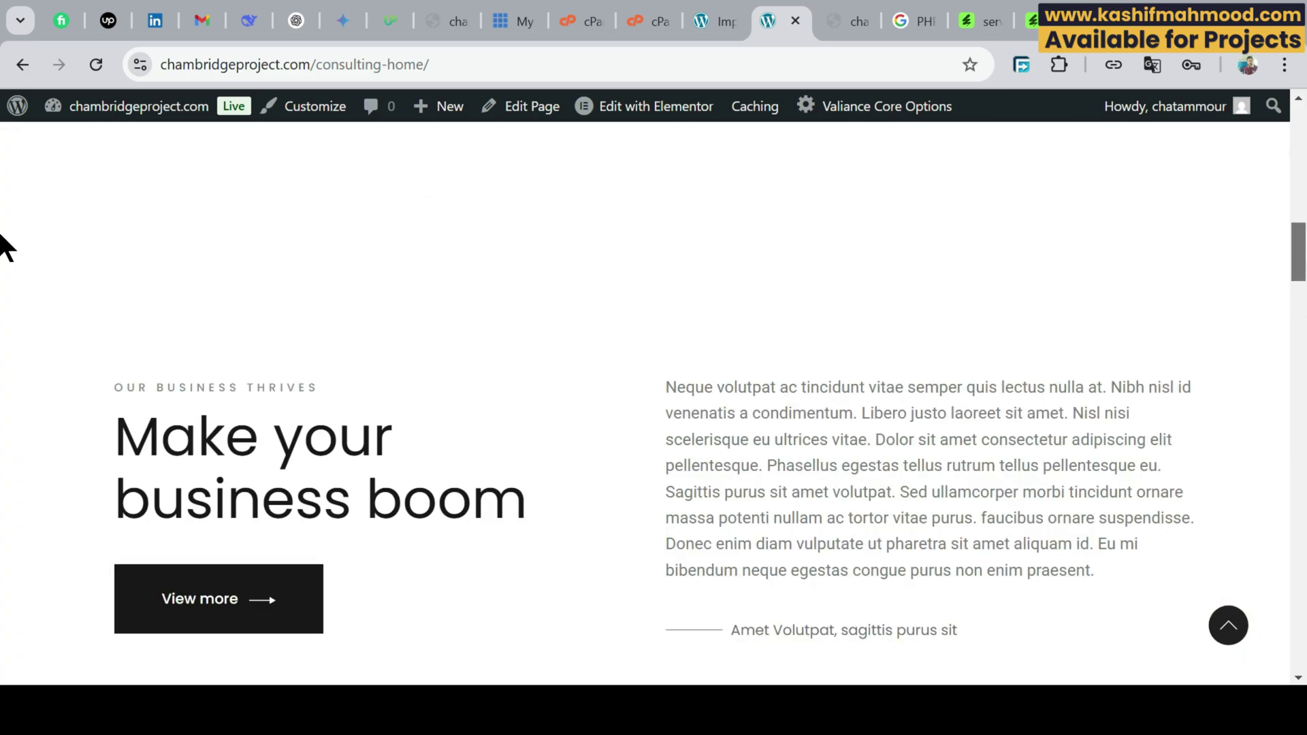
scroll(2, 204, "up", 6)
Return to the WordPress admin and open the Reading settings.
left_click(724, 22)
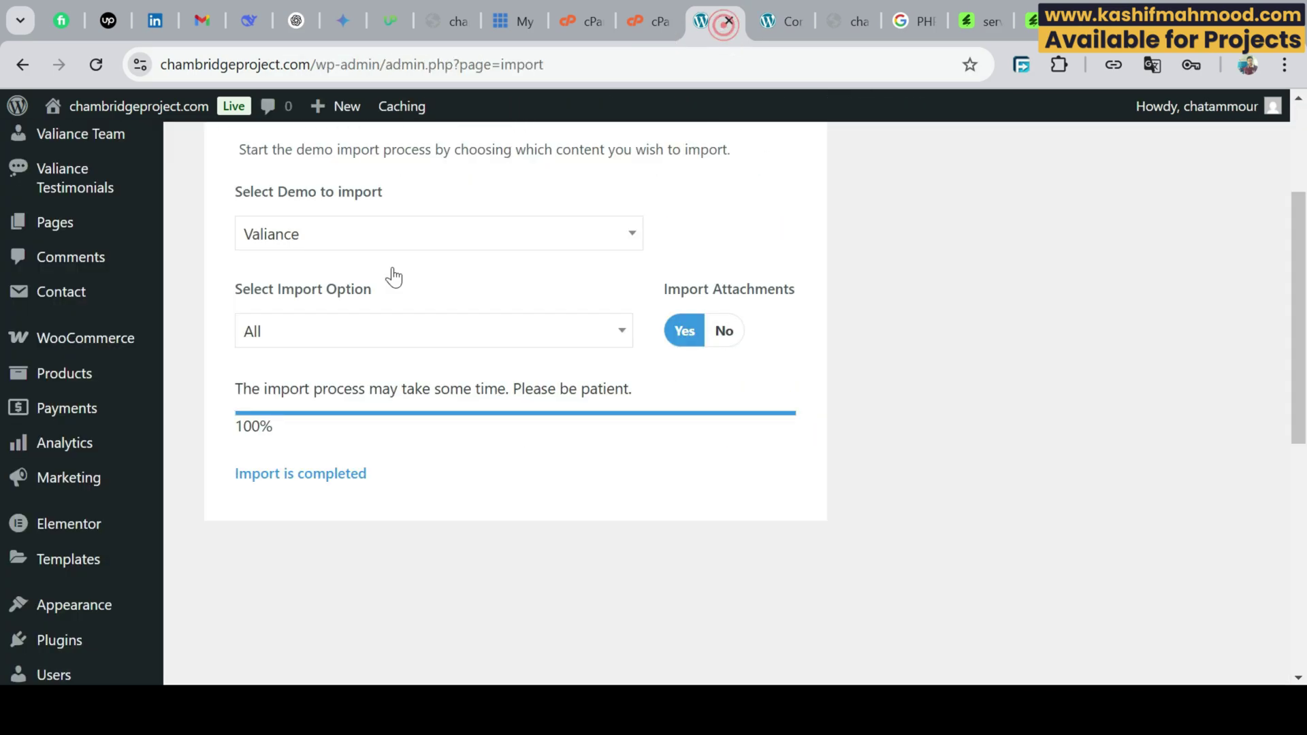
scroll(64, 513, "down", 10)
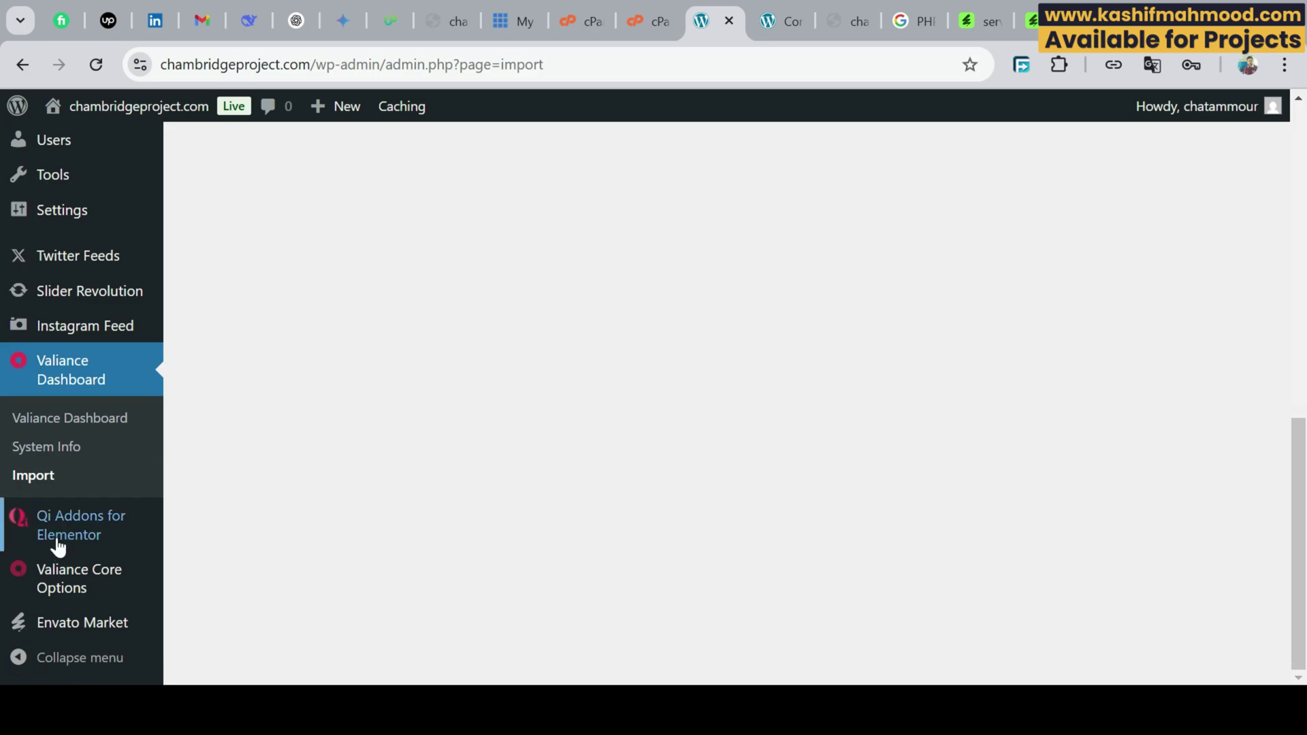
scroll(41, 381, "up", 2)
mouse_move(78, 327)
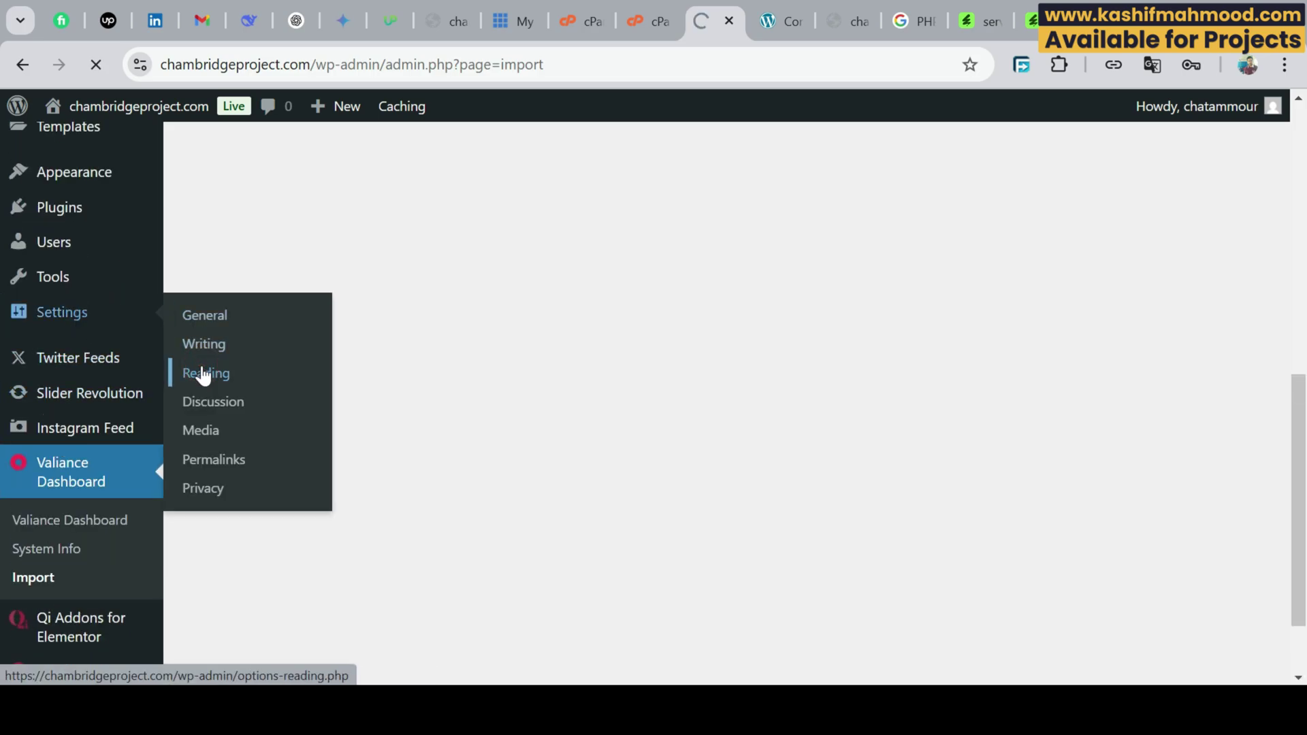
Set Consulting Home as the site's static homepage and save the Reading settings.
left_click(655, 449)
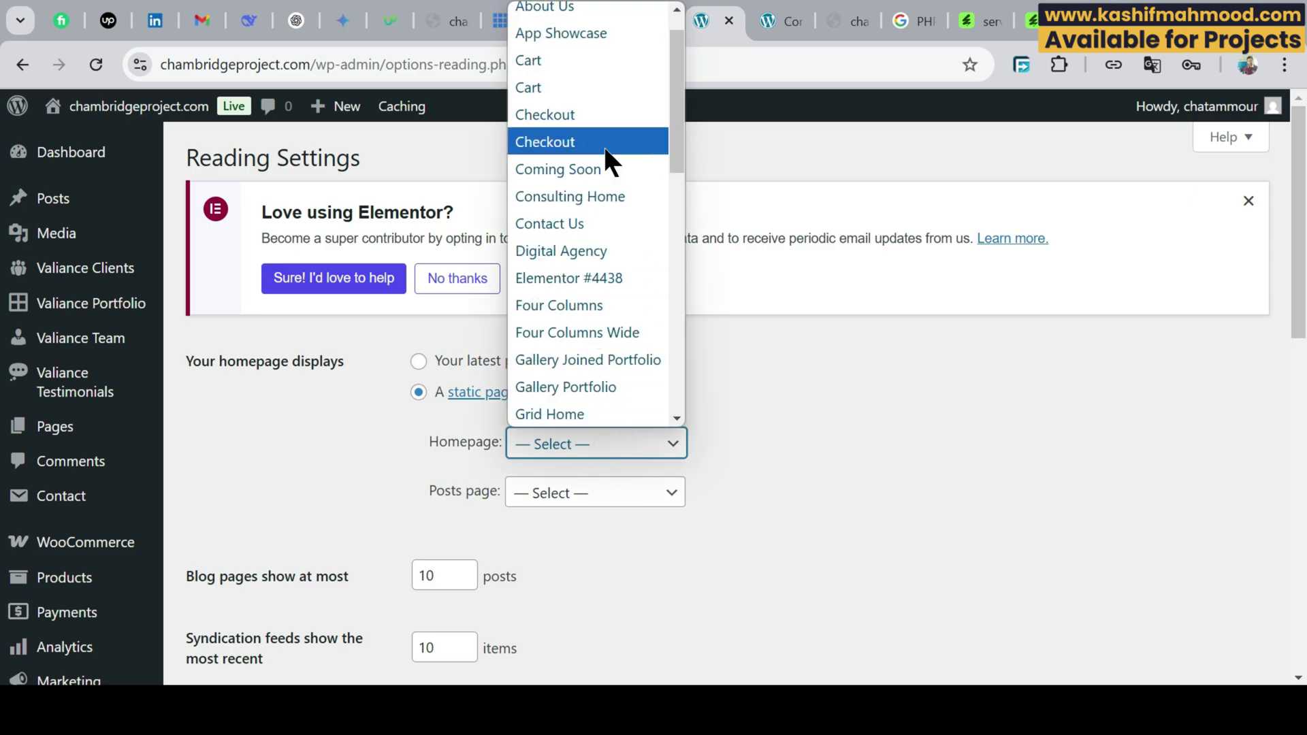
left_click_drag(673, 152, 673, 162)
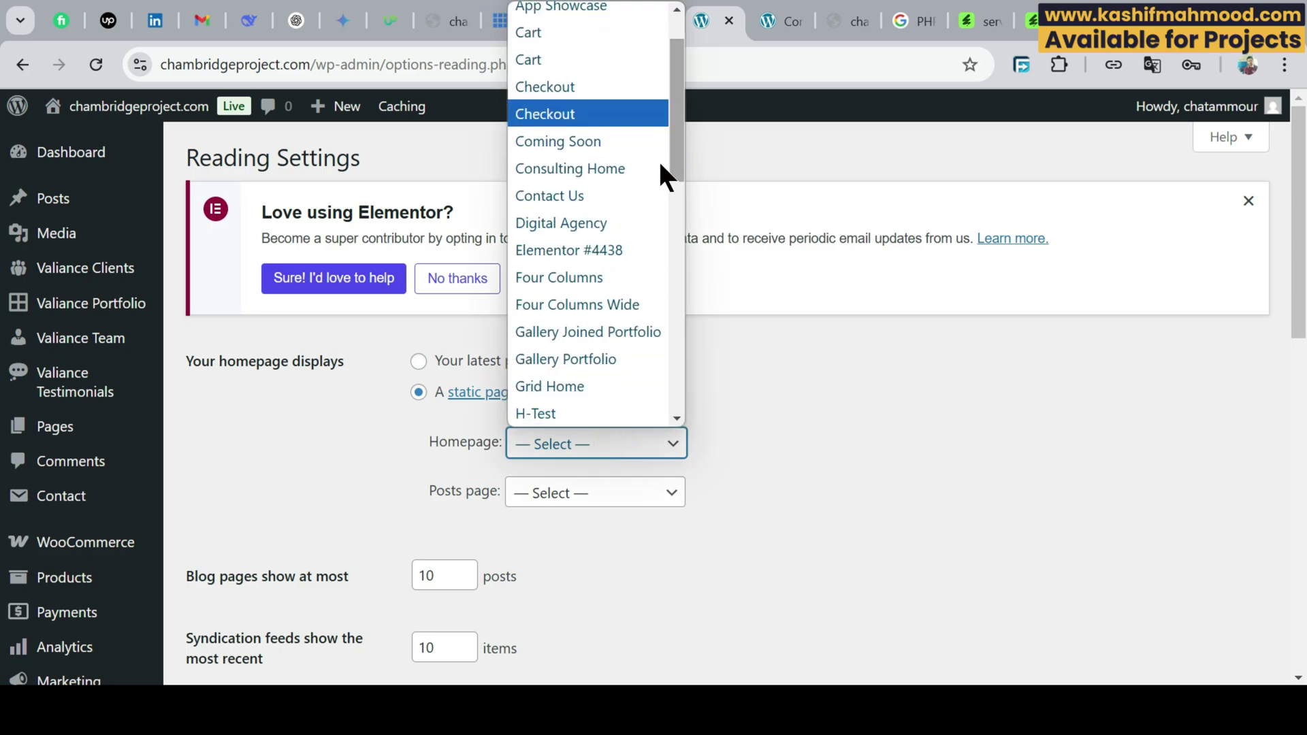
left_click(549, 166)
scroll(661, 467, "down", 3)
scroll(660, 466, "down", 6)
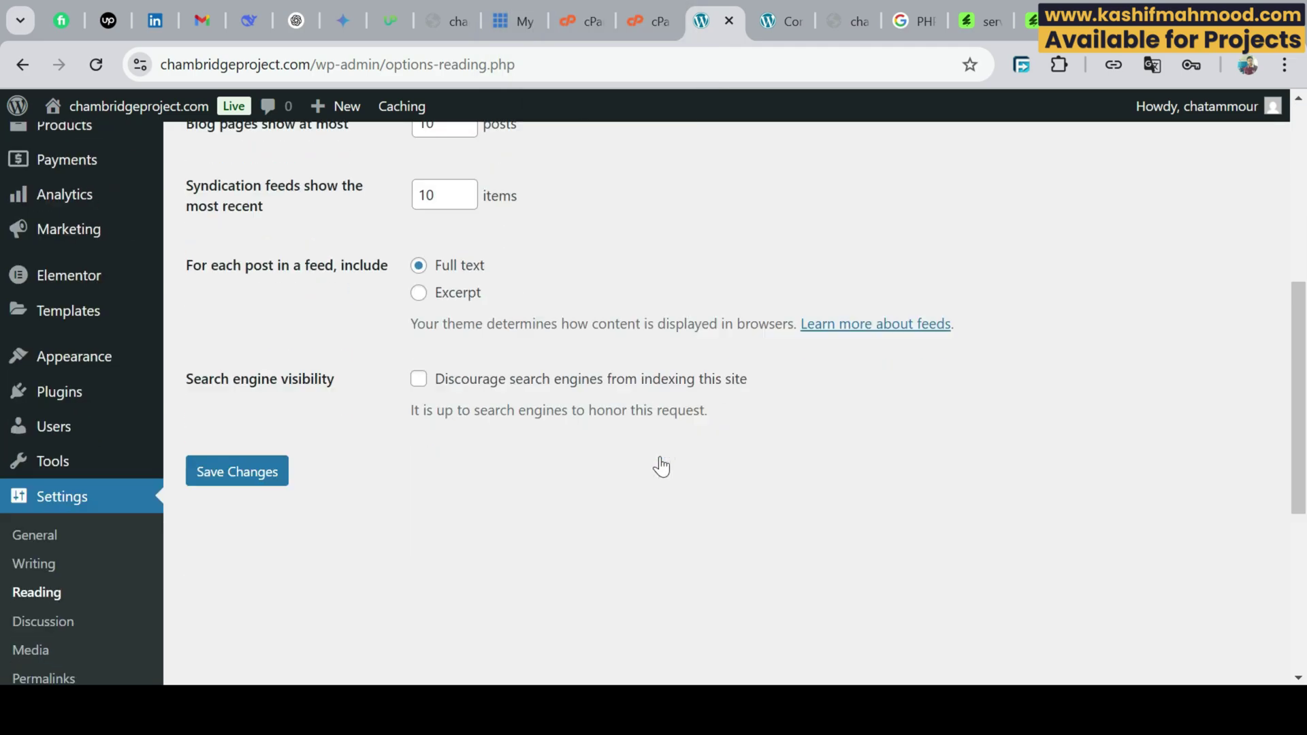
left_click(248, 217)
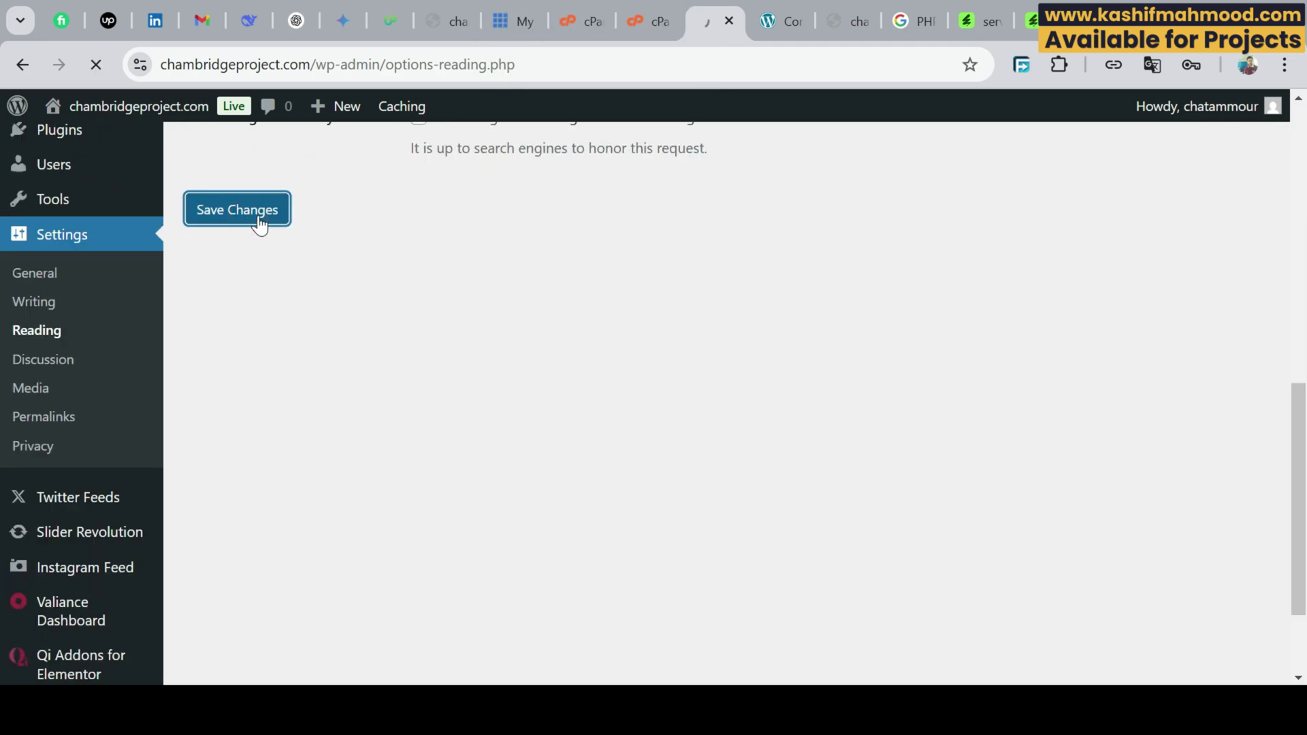
Switch to the live site's front page and examine the new homepage and its navigation menu.
left_click(769, 34)
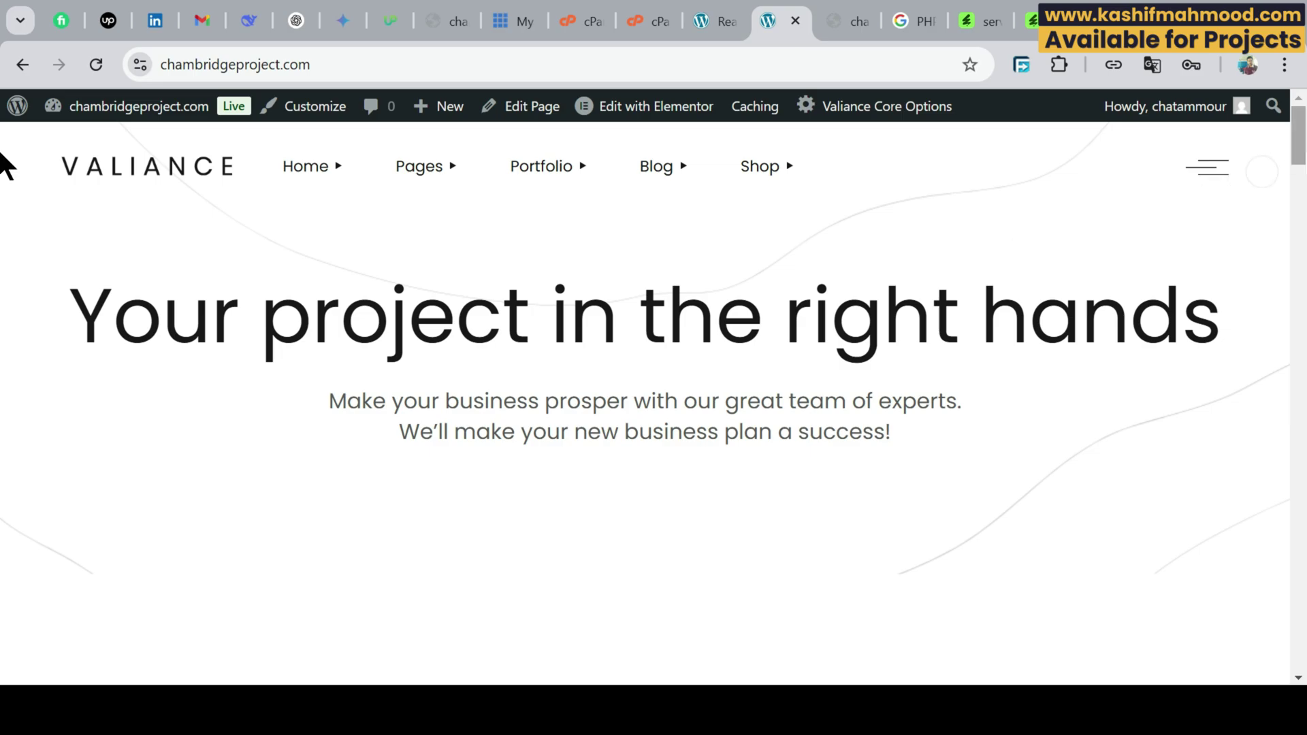
scroll(2, 197, "down", 5)
scroll(2, 207, "down", 15)
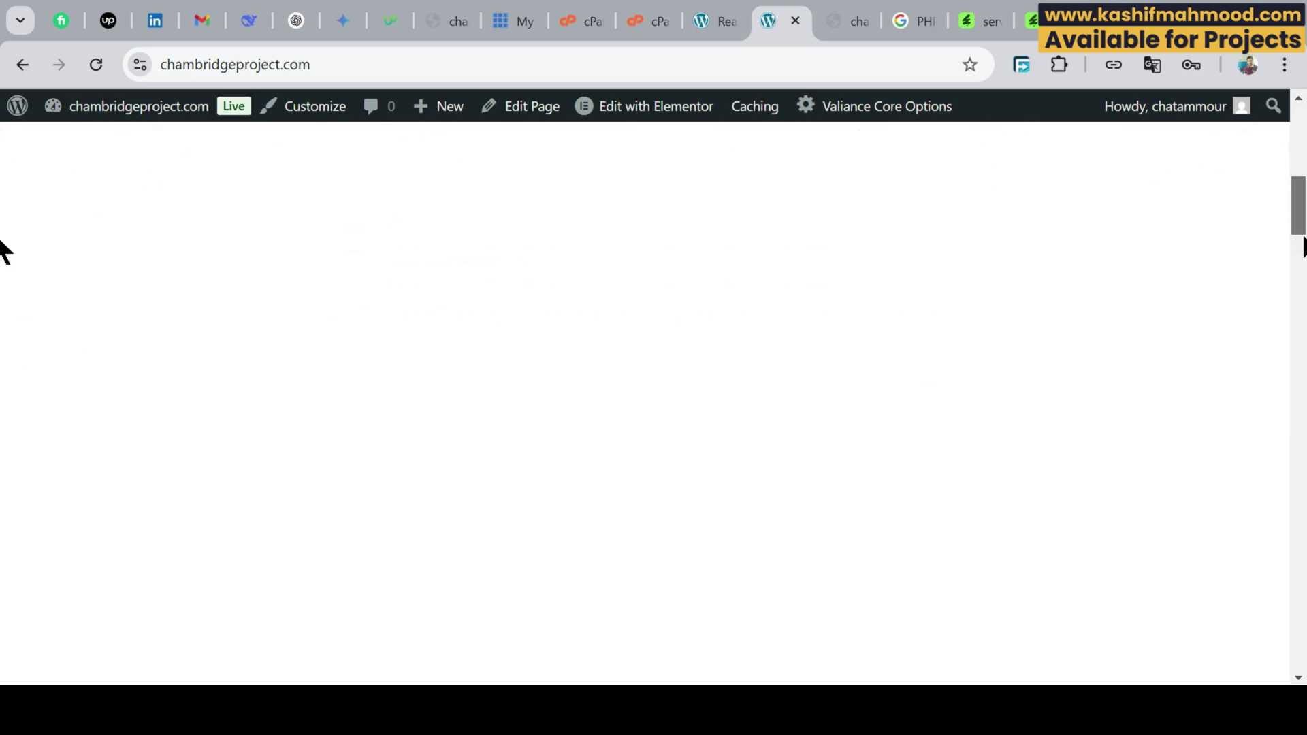
scroll(2, 469, "down", 15)
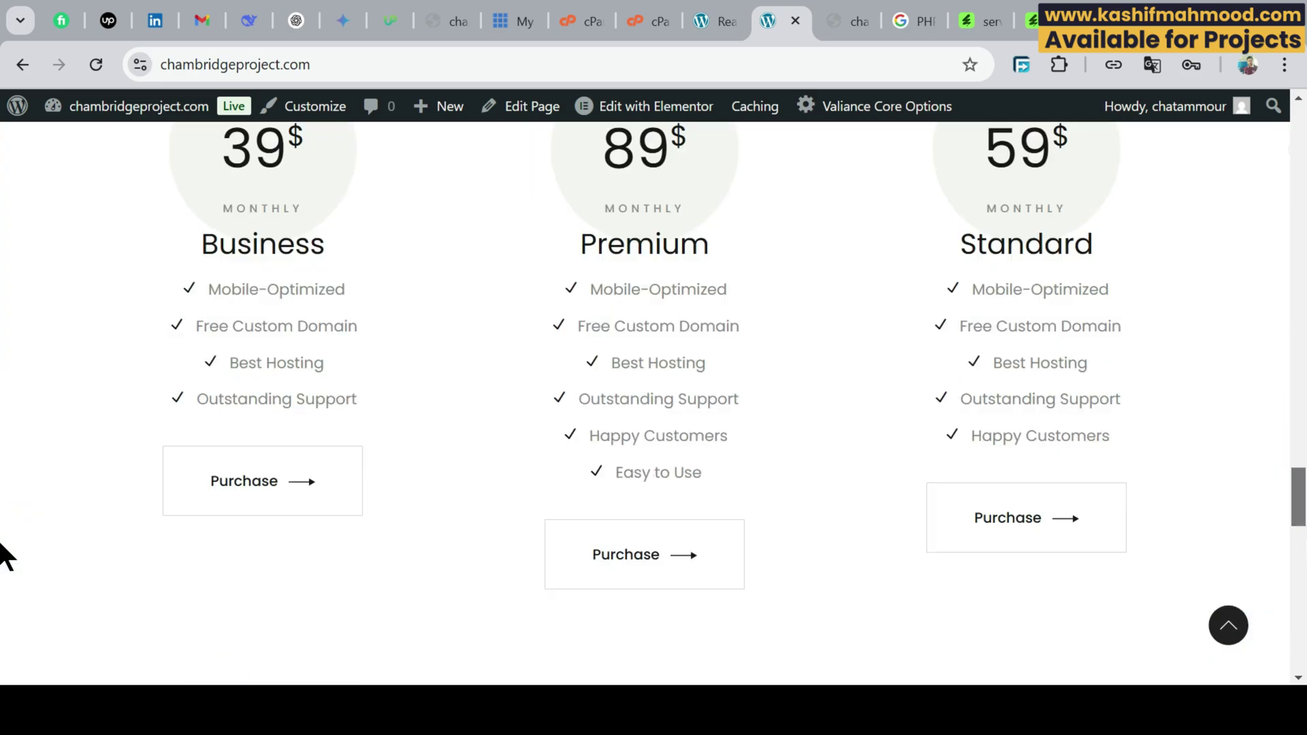
scroll(4, 354, "up", 20)
scroll(2, 357, "up", 15)
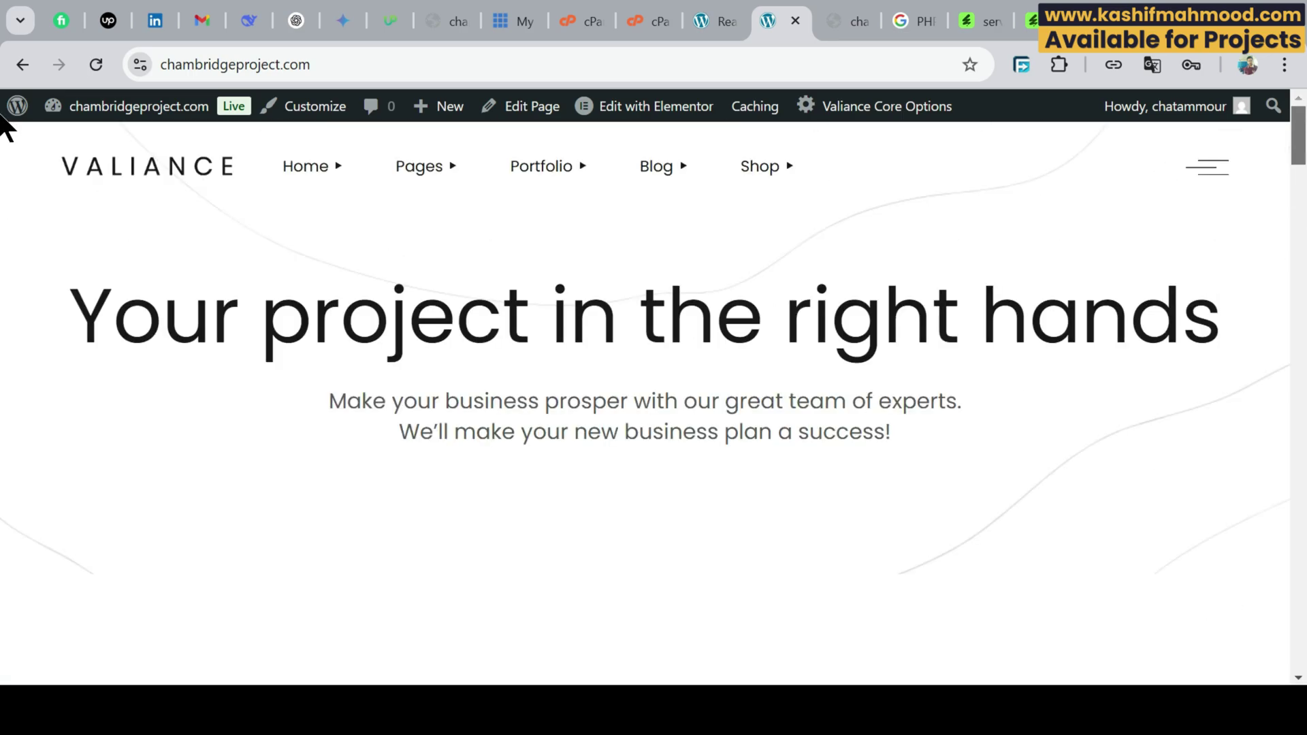
mouse_move(626, 109)
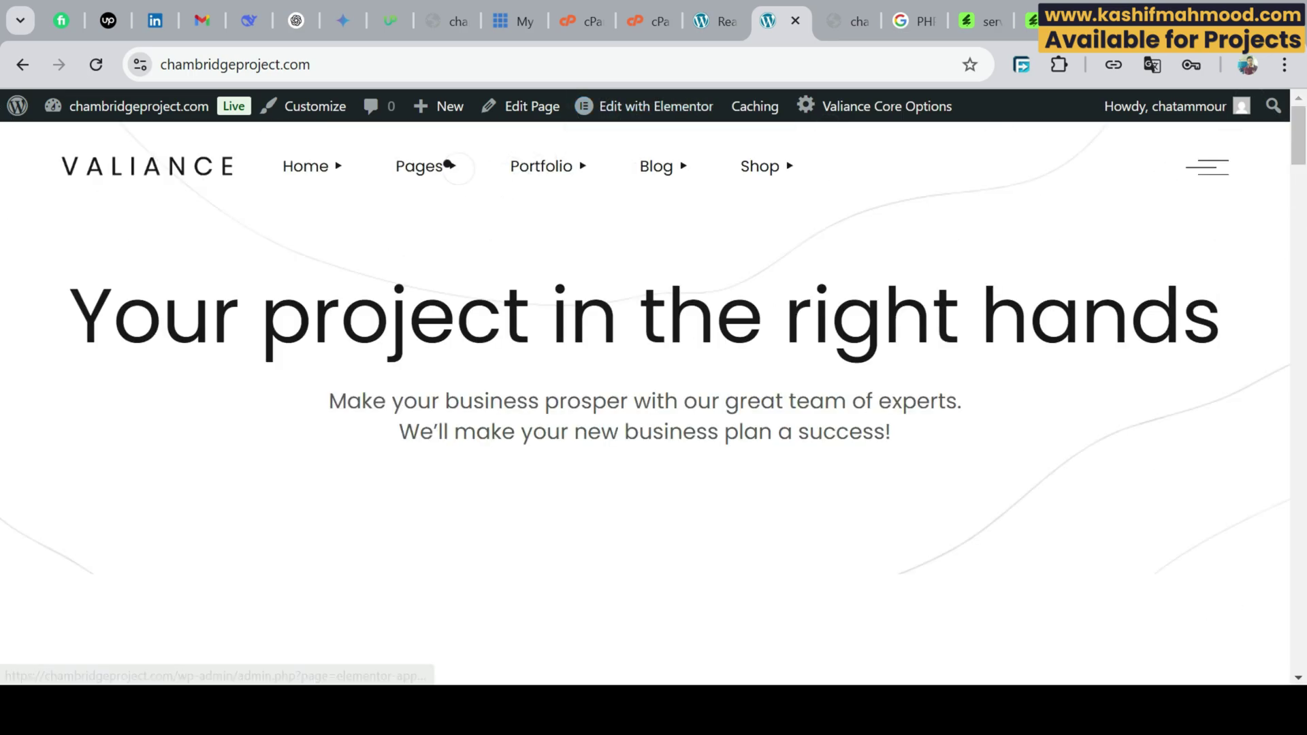
mouse_move(557, 164)
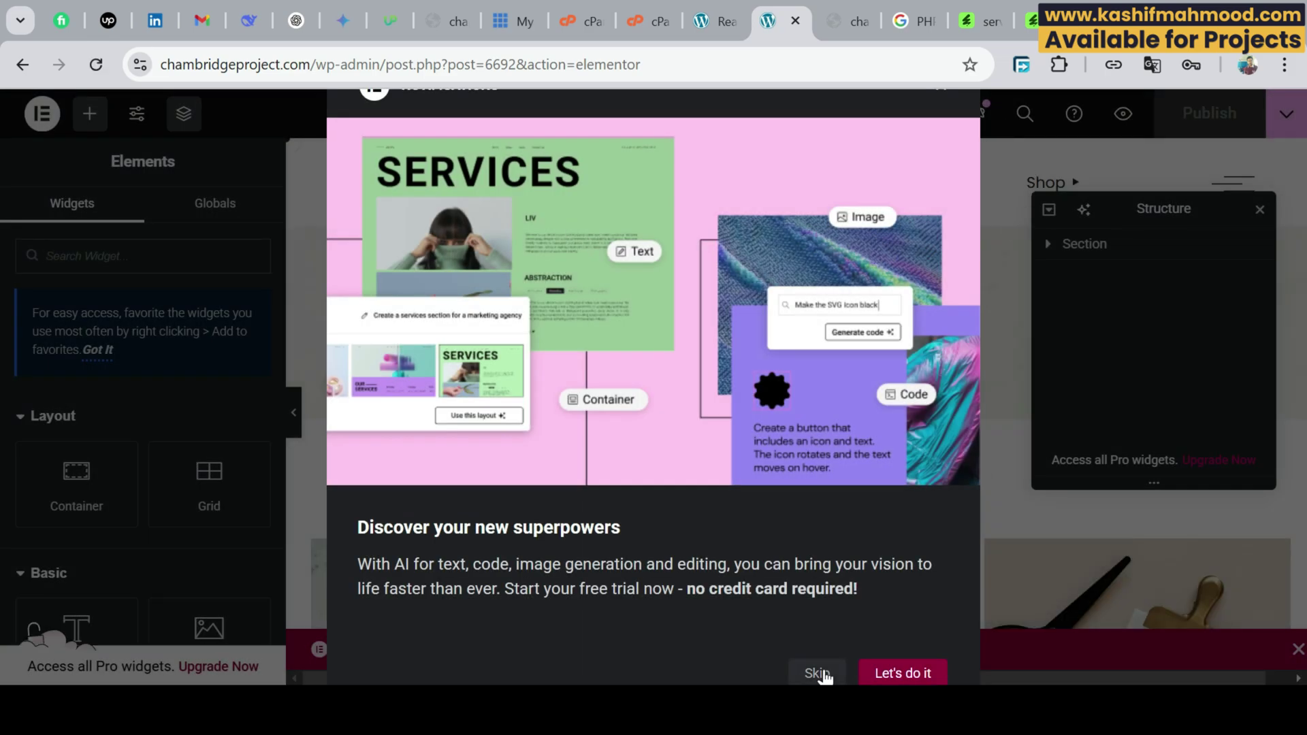
Skip the AI introduction and close the Structure panel to view the Standard Portfolio page unobstructed.
left_click(818, 673)
scroll(749, 409, "down", 3)
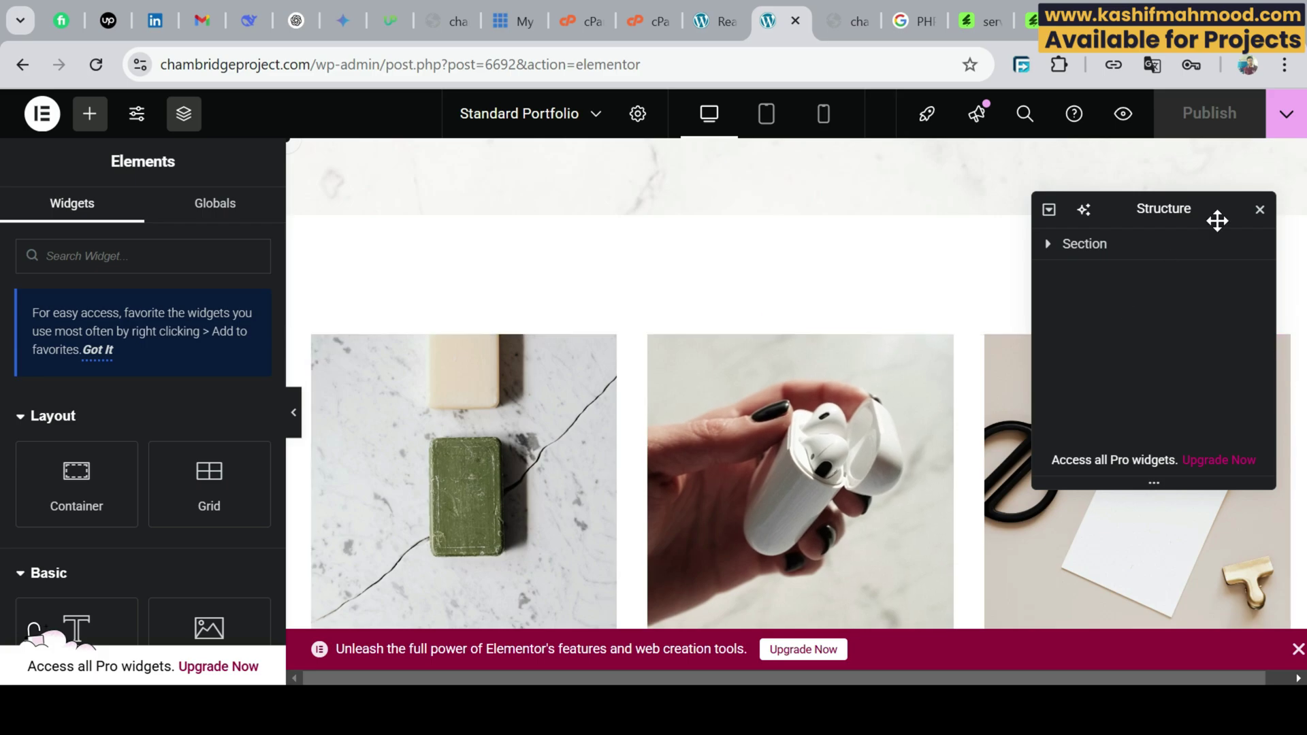
left_click(1260, 213)
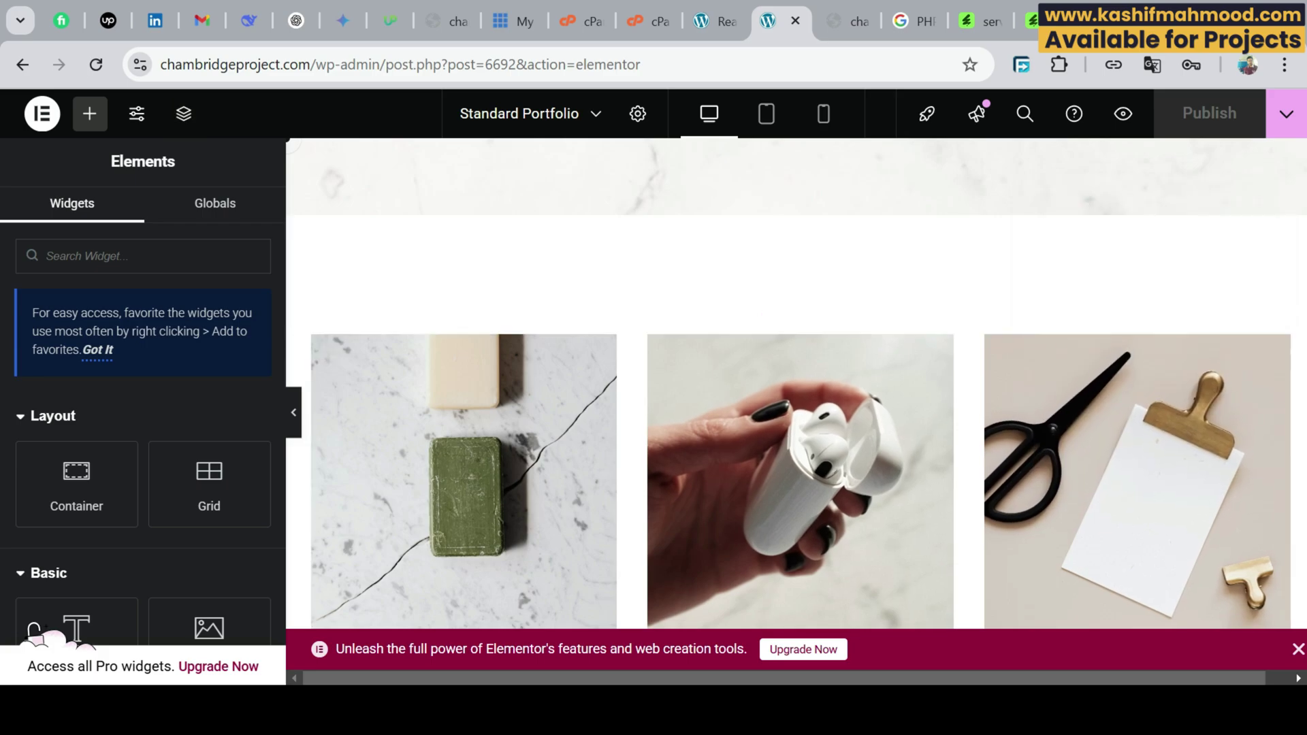
scroll(476, 306, "up", 3)
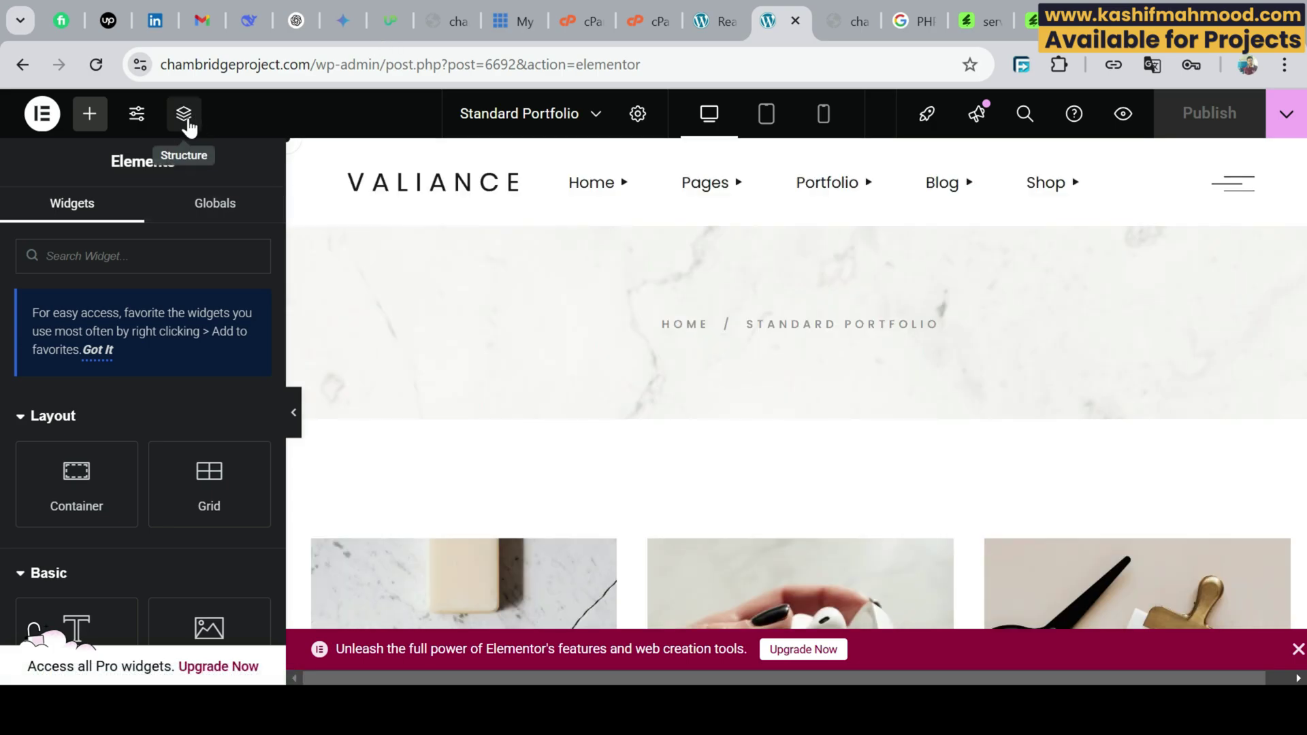
Reopen the page structure, expand the section and its column, and select the Portfolio List widget.
left_click(185, 116)
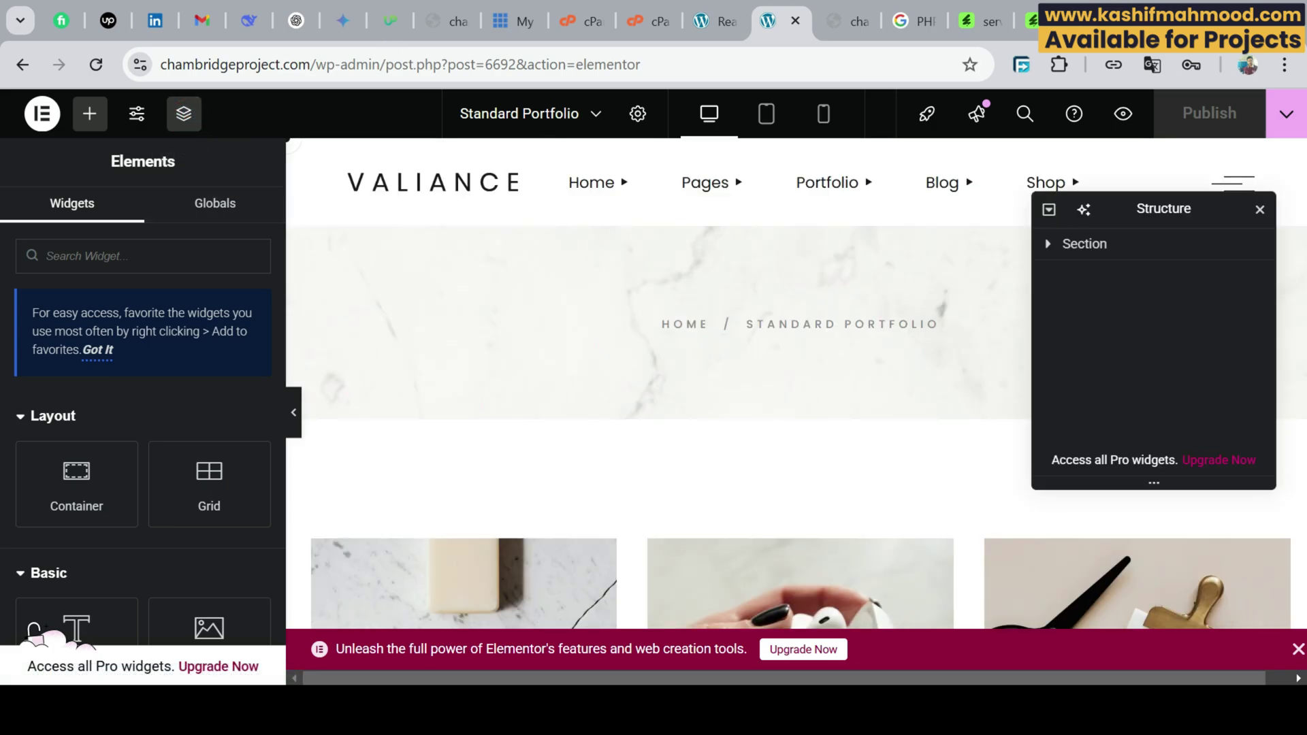
left_click(1103, 251)
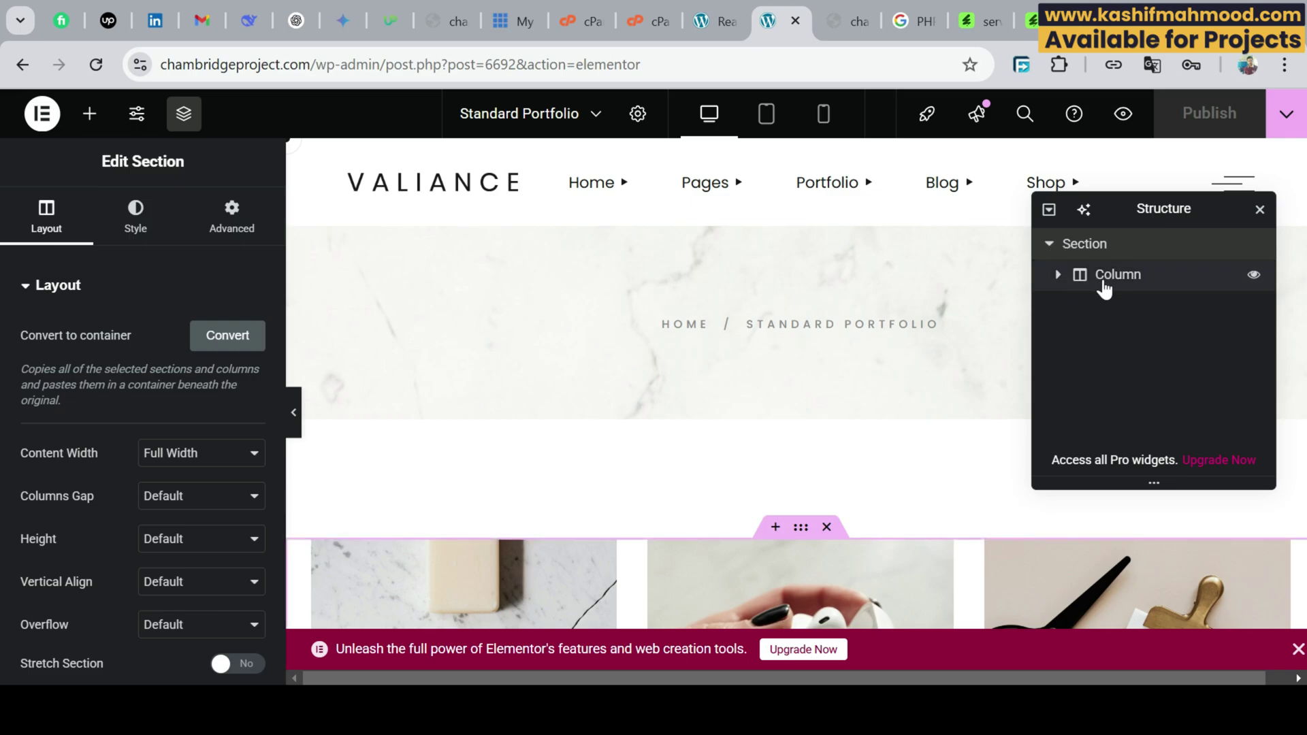
left_click(1089, 279)
left_click(1059, 276)
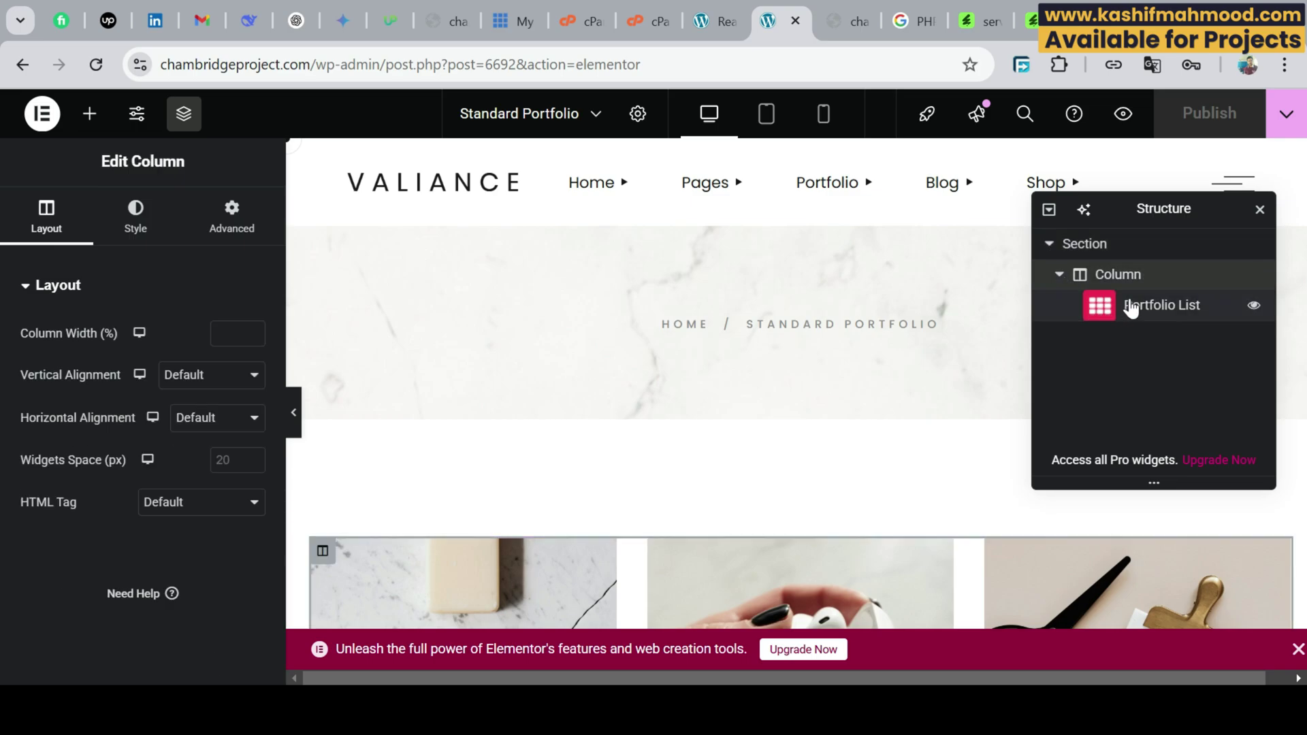
left_click(1132, 308)
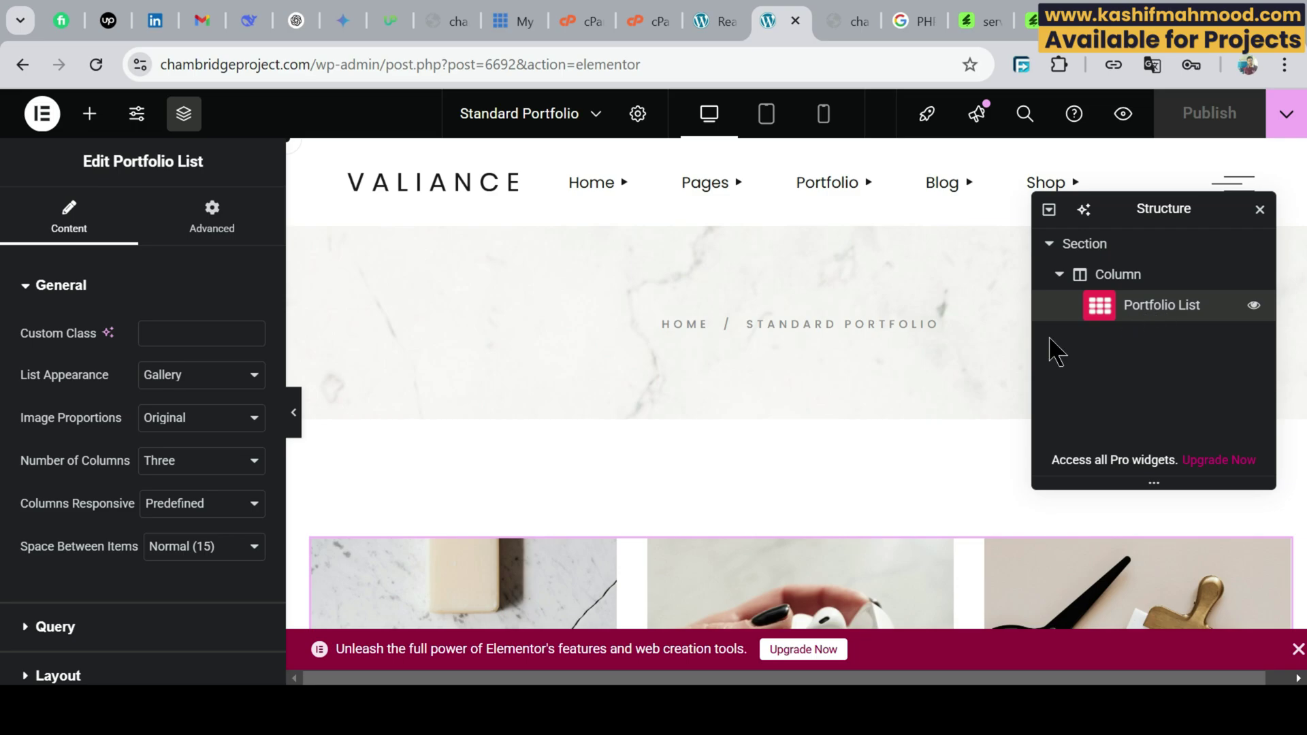
Examine the portfolio grid down to the page's end and the Portfolio List widget's general settings.
scroll(796, 381, "down", 15)
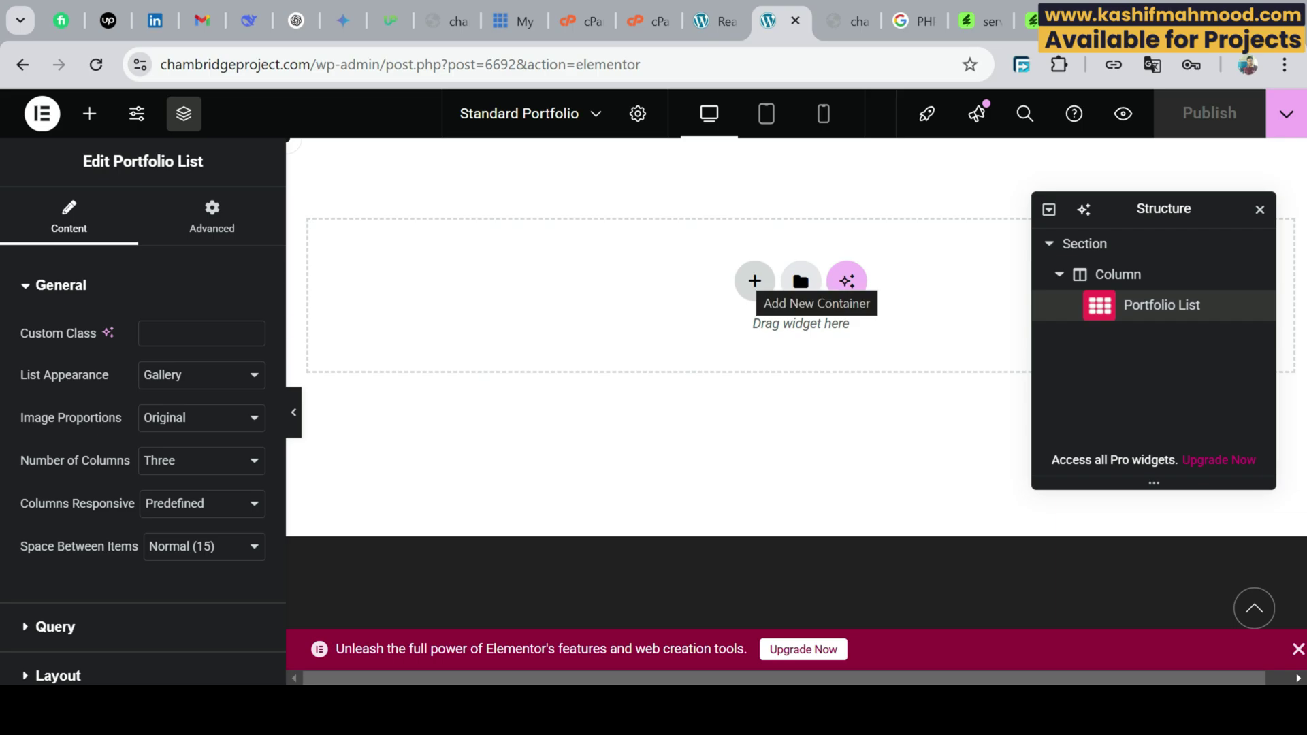
scroll(755, 281, "up", 5)
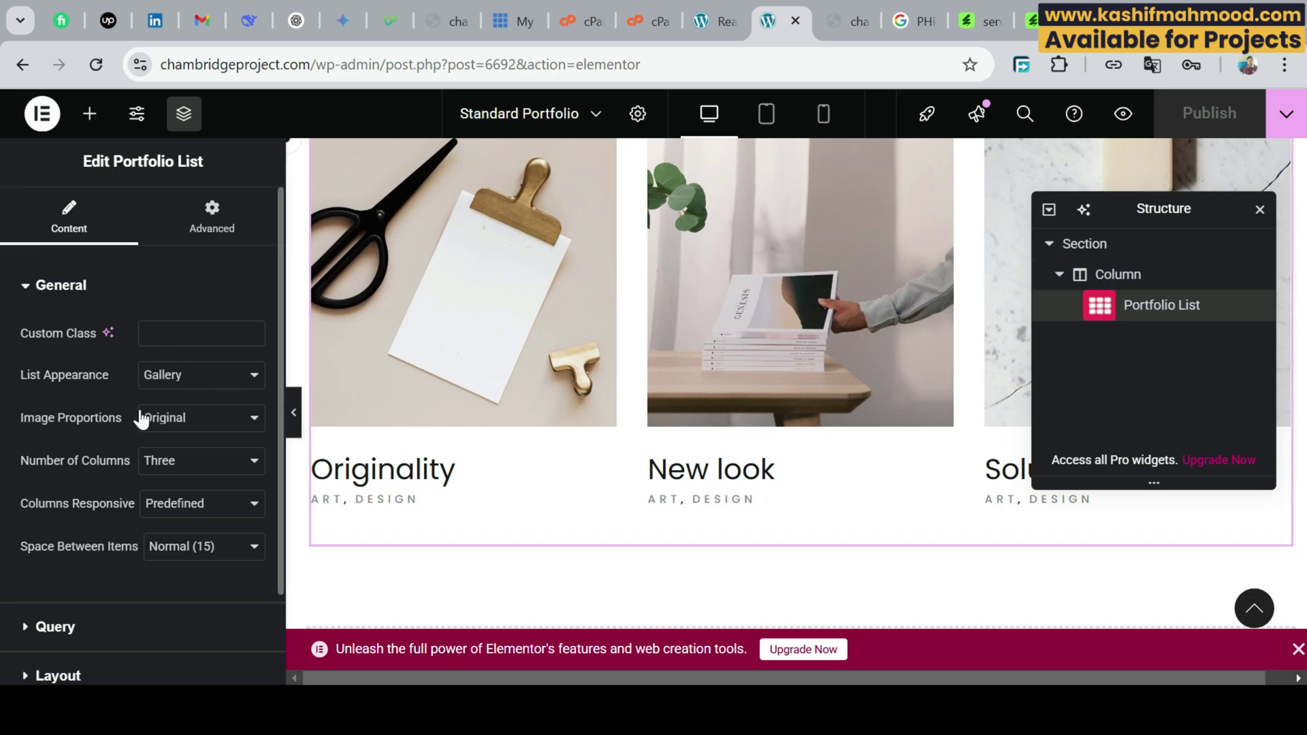
scroll(141, 418, "down", 2)
scroll(143, 341, "up", 2)
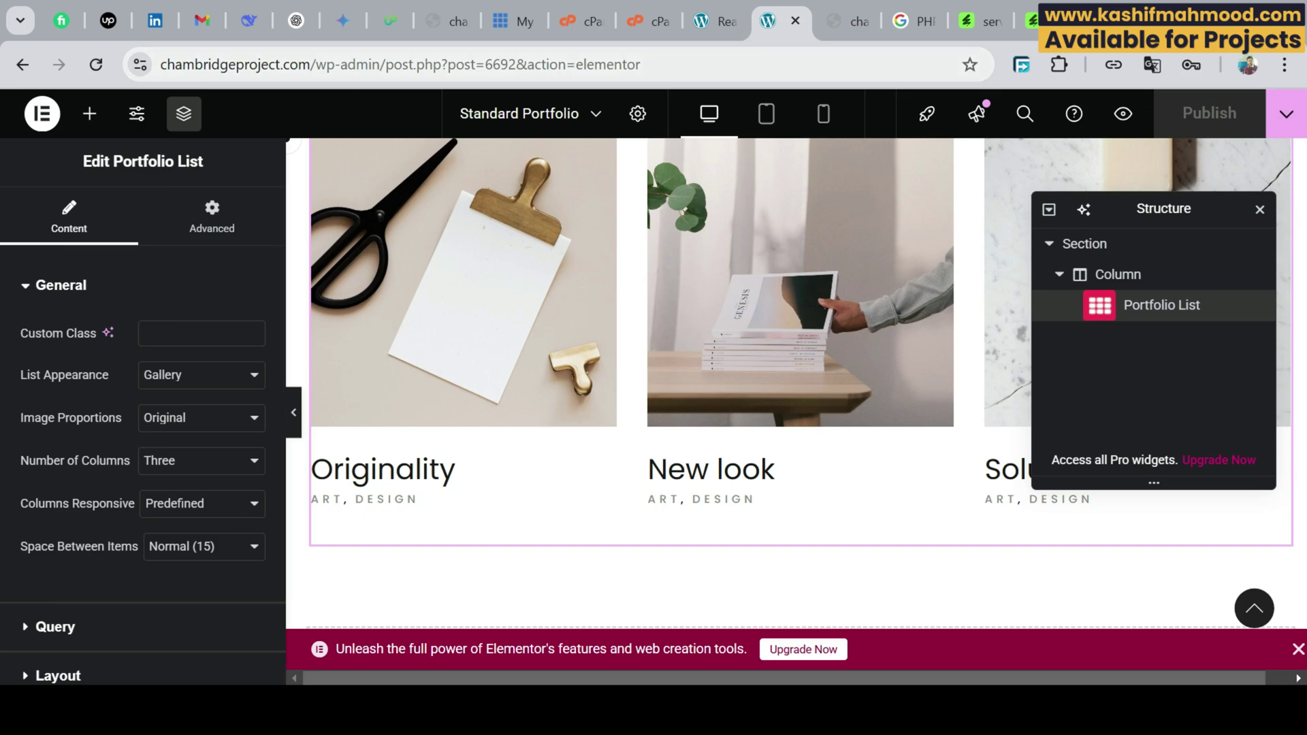
Go to the site's root address, chambridgeproject.com, and open the homepage for editing with Elementor.
left_click_drag(640, 65, 313, 65)
key("BackSpace")
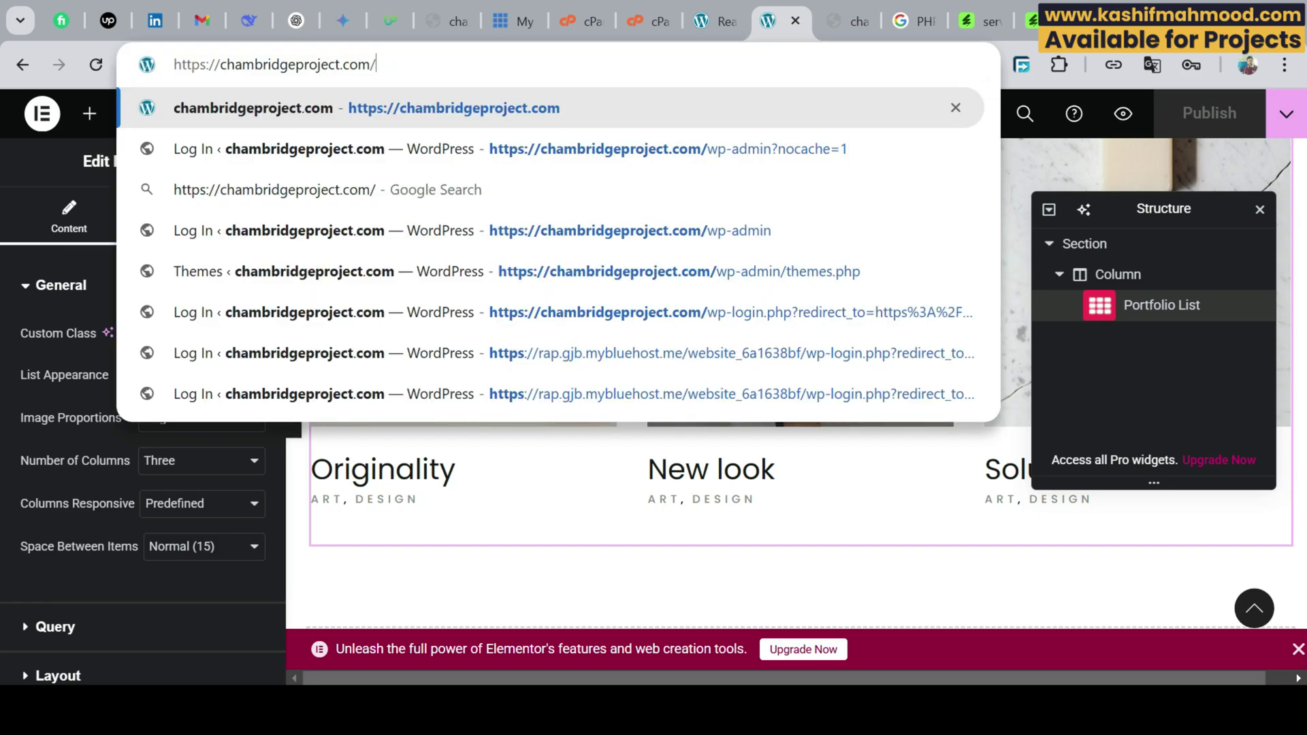
key("Return")
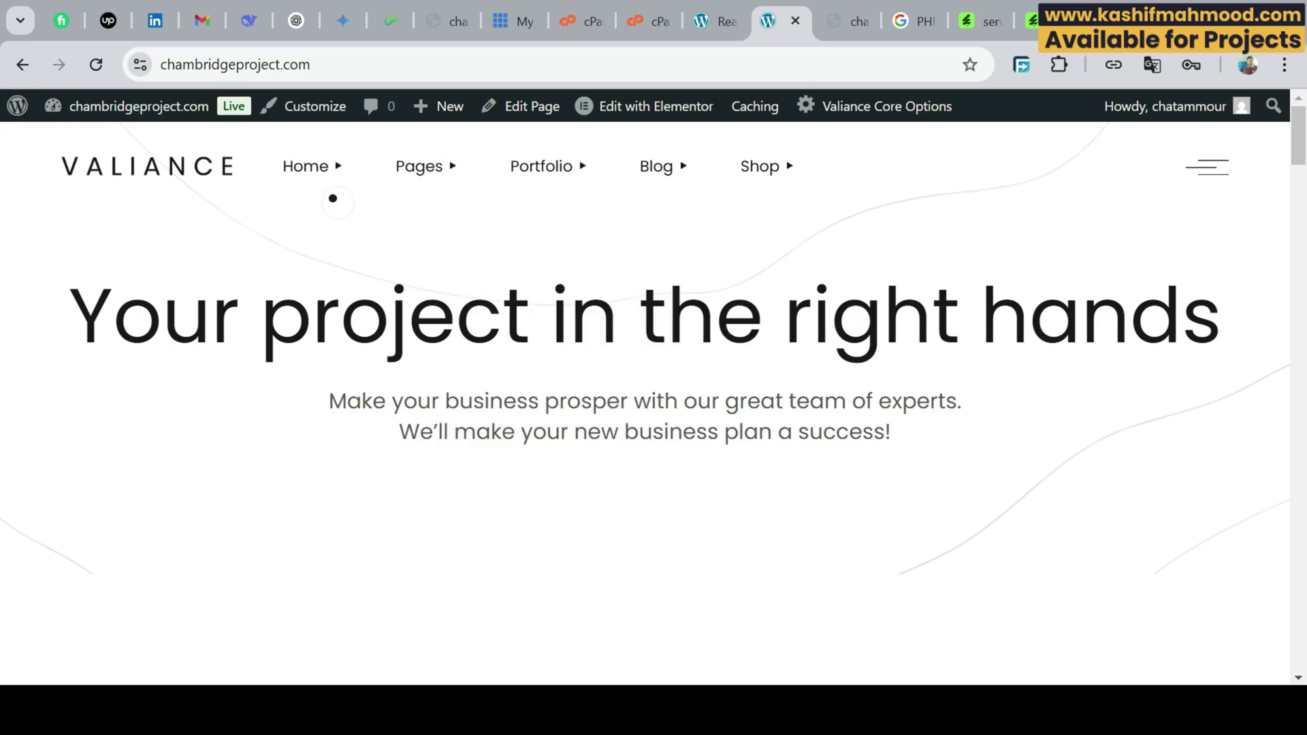
mouse_move(325, 181)
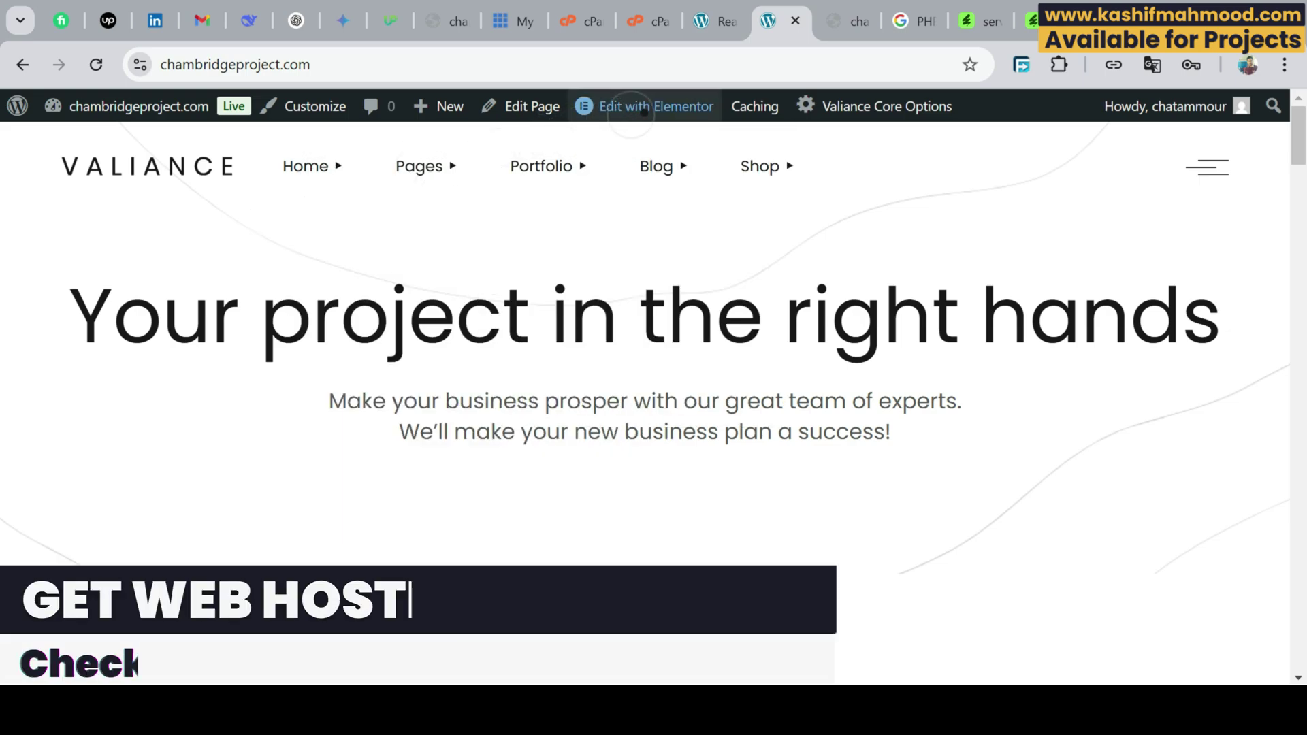
mouse_move(663, 110)
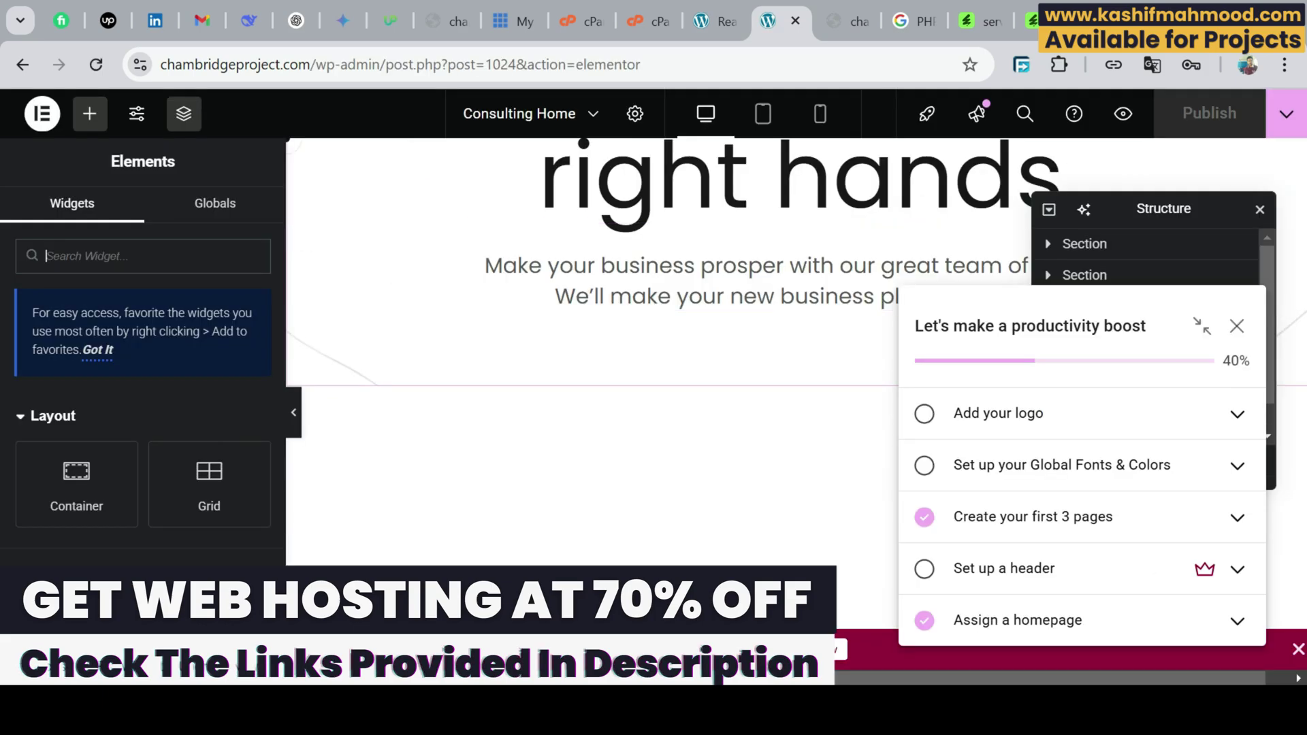
Inspect the content settings of the "Your project in the right hands" heading and the paragraph beneath it.
left_click(640, 286)
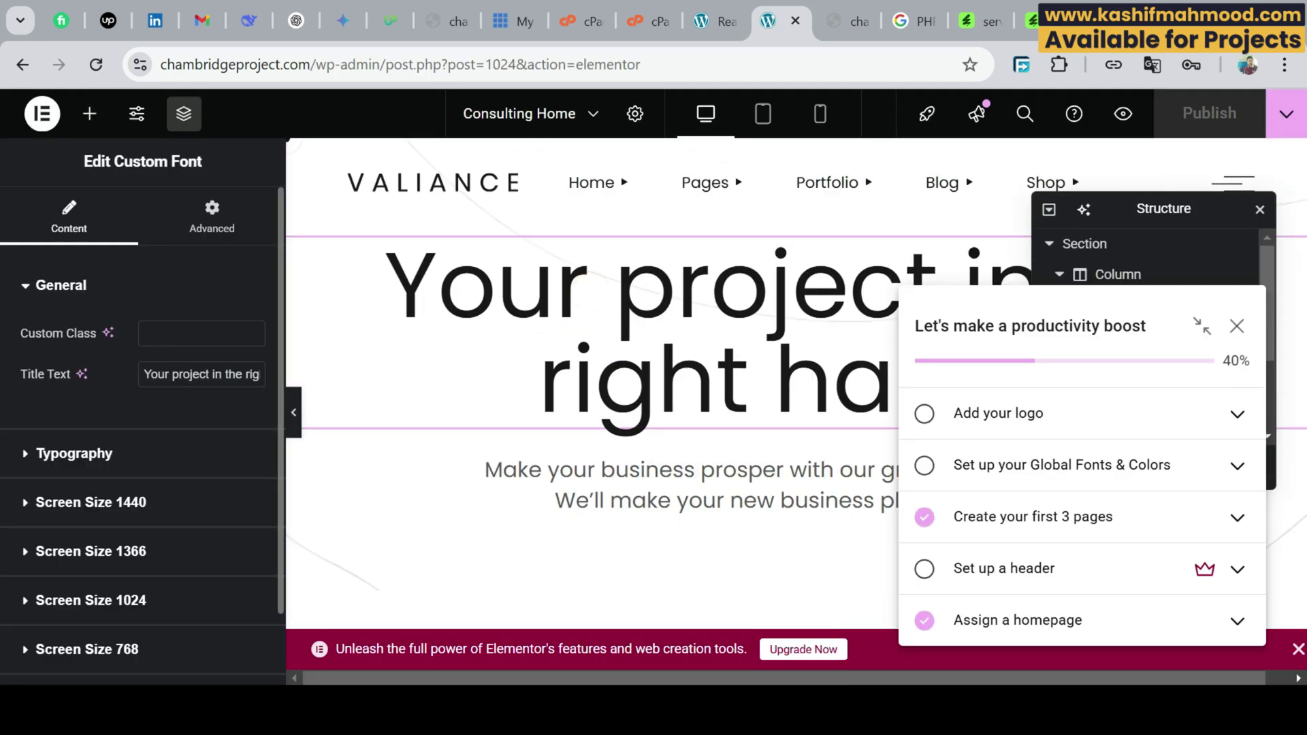
left_click_drag(174, 373, 269, 381)
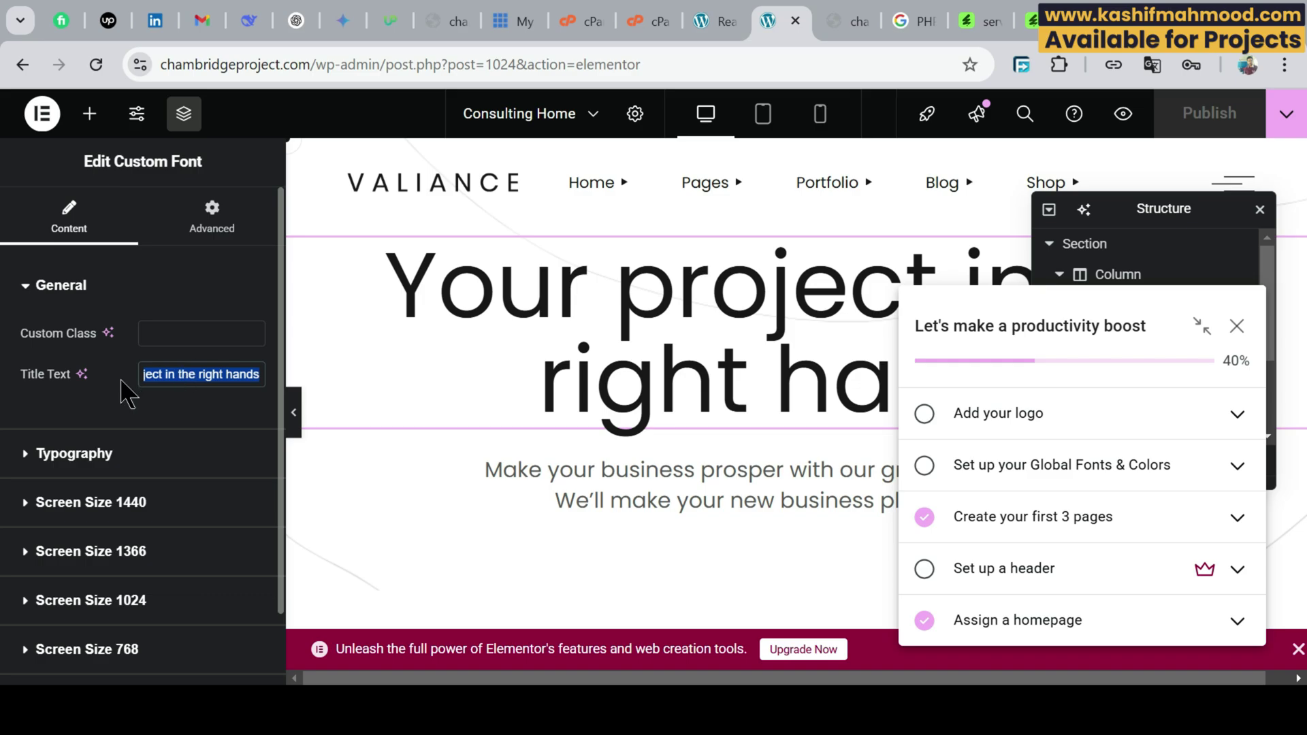
left_click(681, 484)
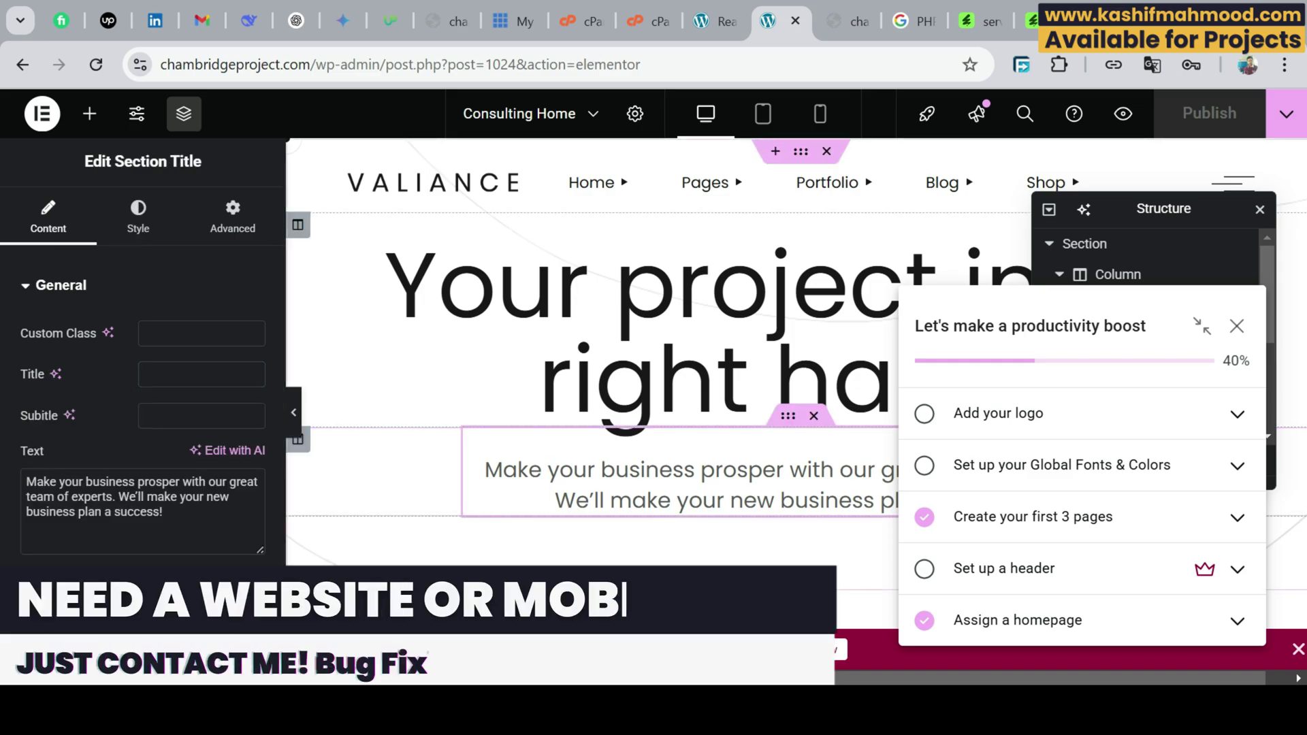
left_click(535, 461)
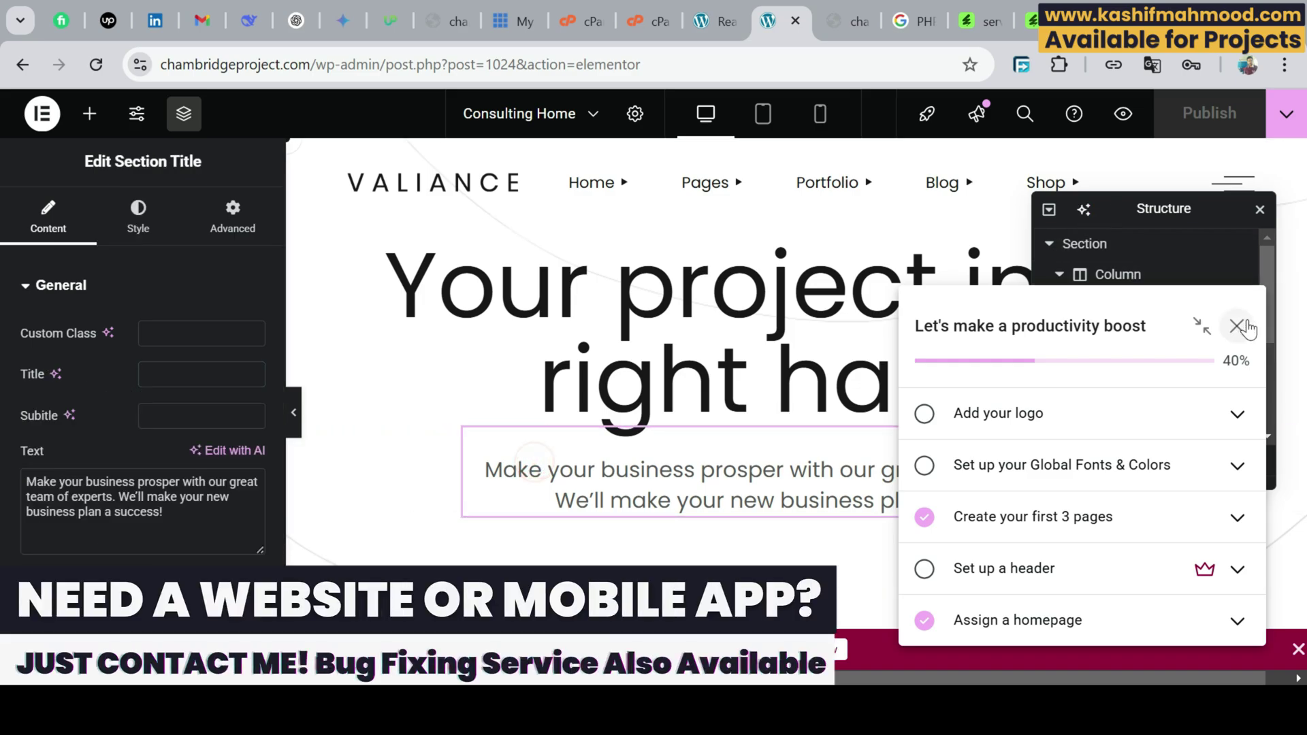
Close the productivity checklist and Structure panel, and inspect the paragraph, title and View more button settings in the "Make your business boom" section.
left_click(1237, 326)
left_click(1260, 209)
scroll(749, 340, "down", 10)
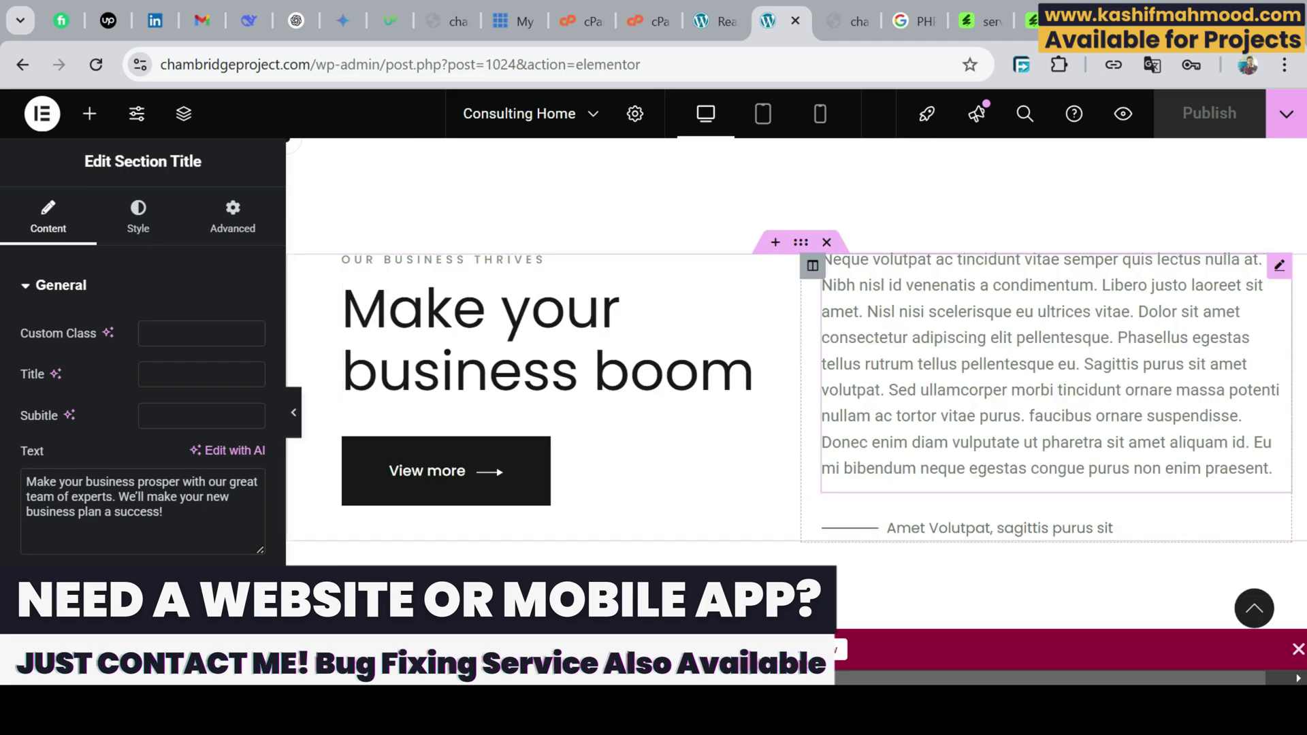
left_click(1048, 361)
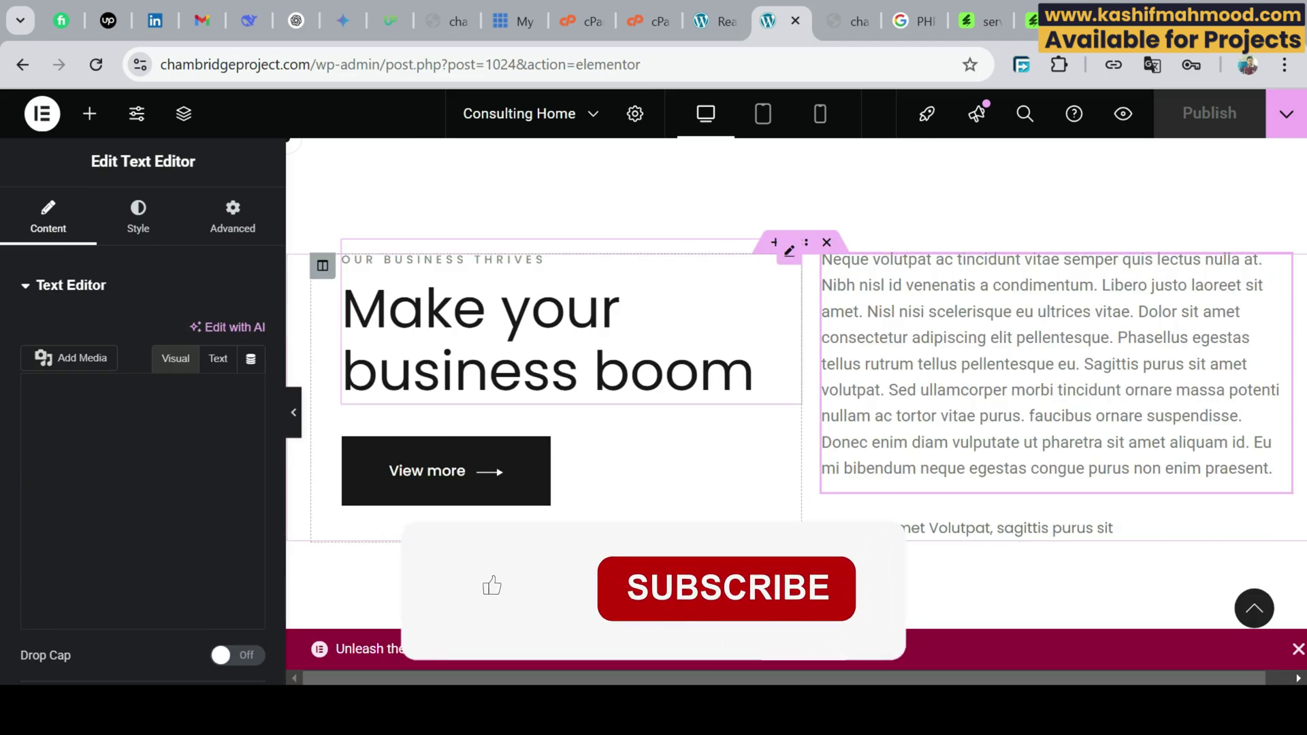
left_click(548, 340)
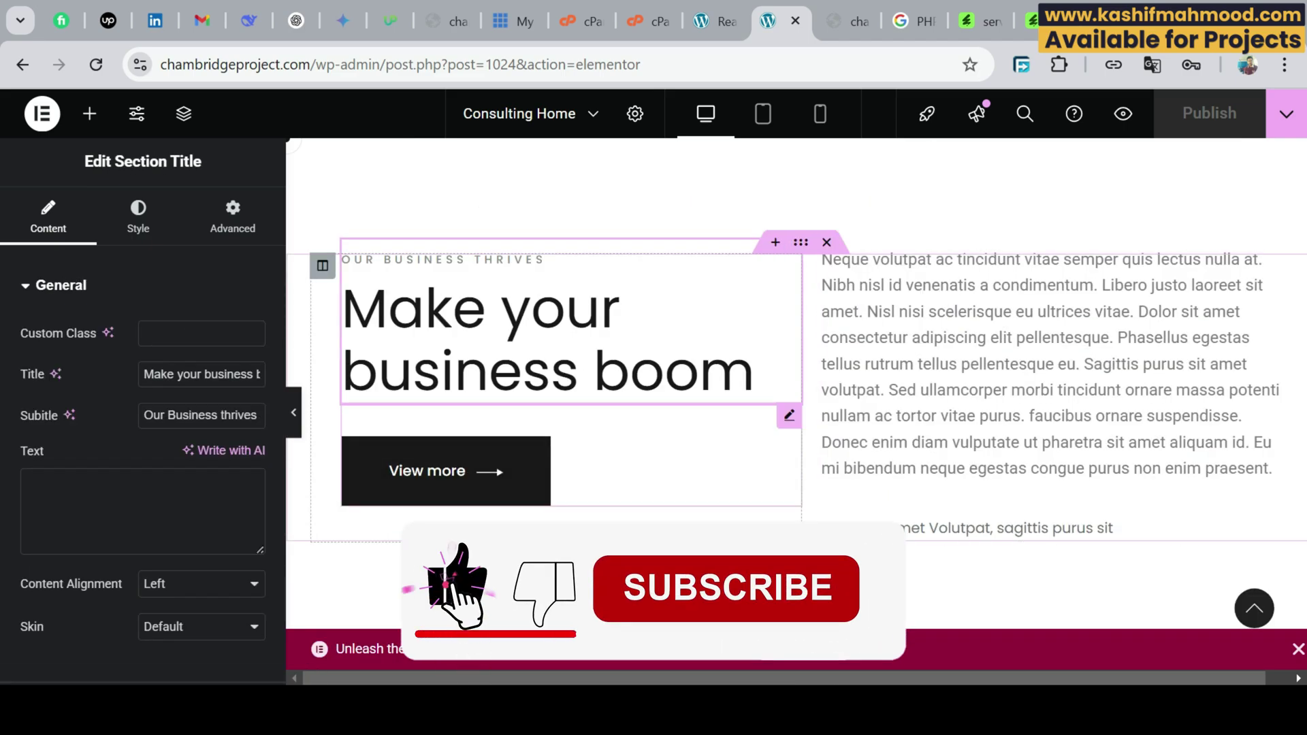
left_click(443, 471)
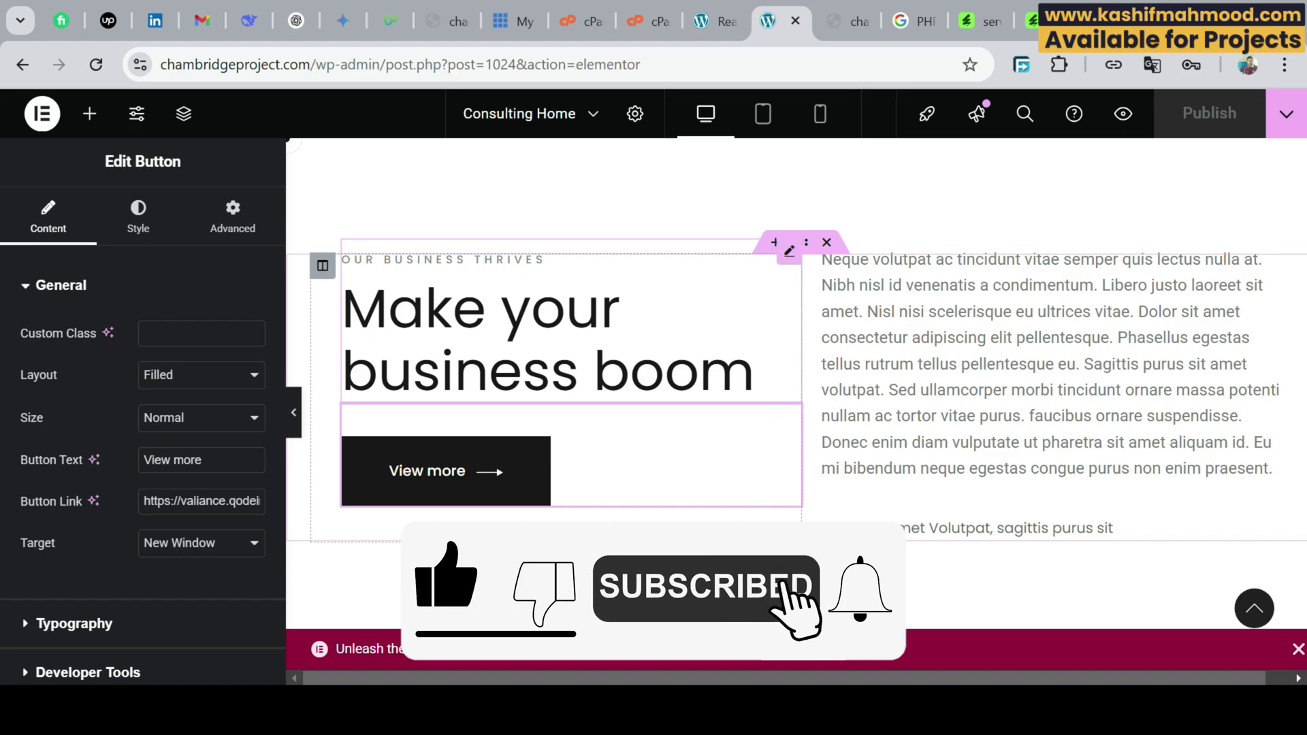
left_click(338, 428)
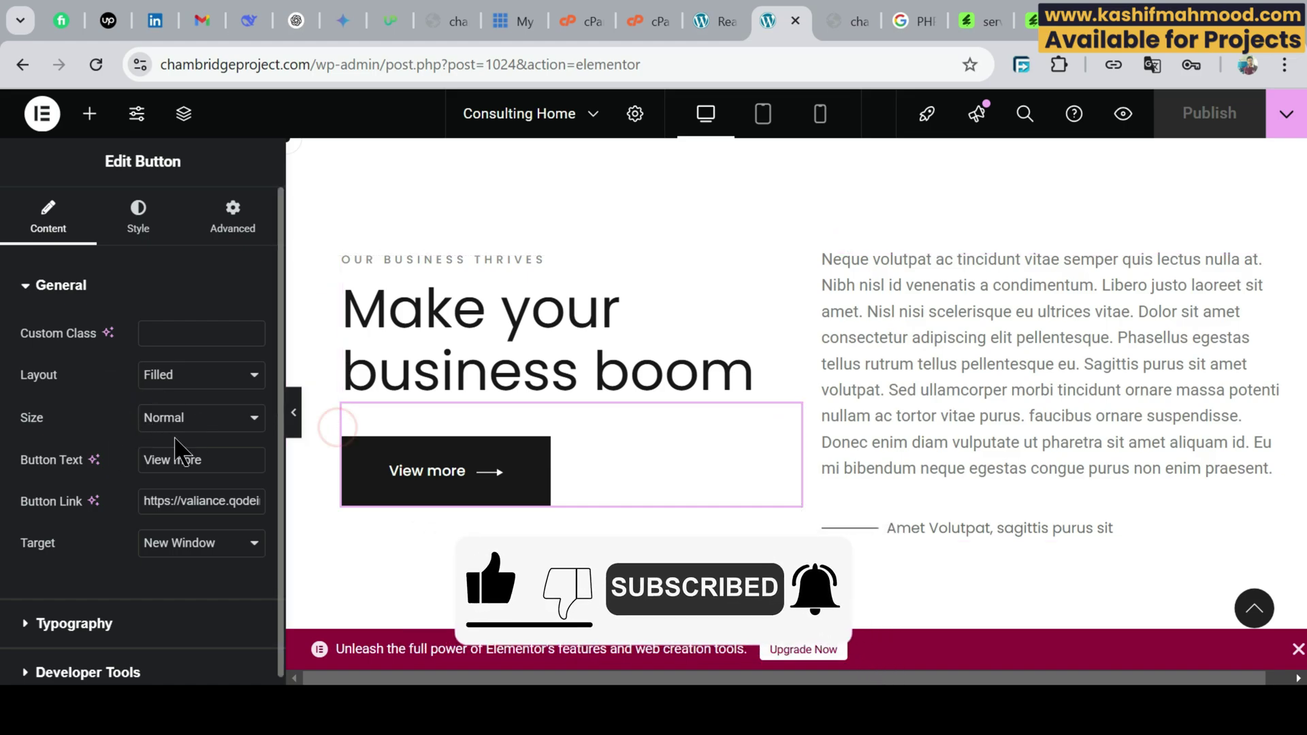